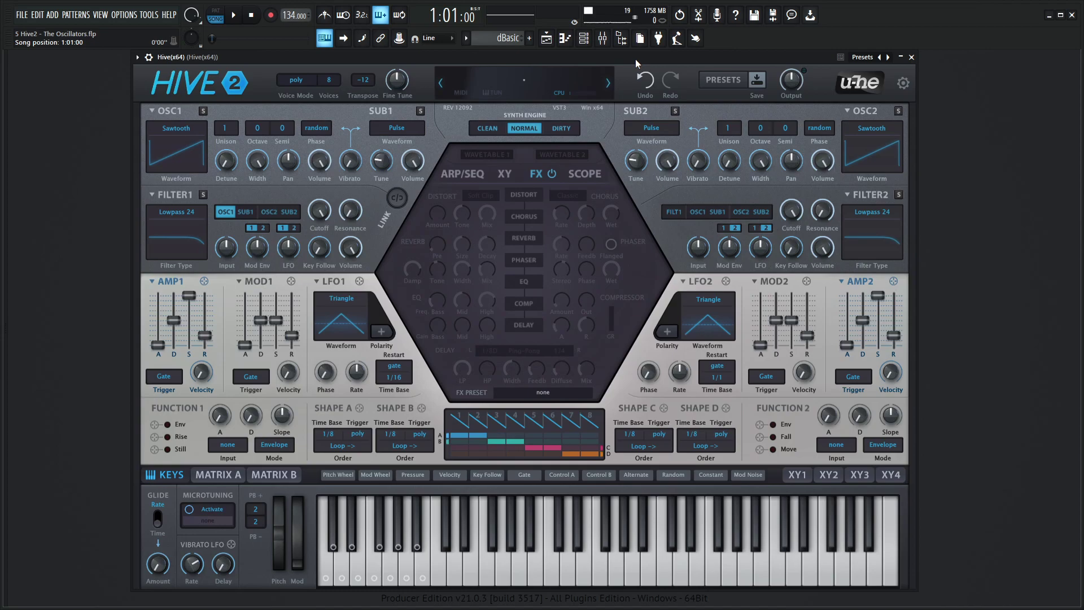
Reset the patch to init and set oscillator 1's waveform to Wavetable
right_click(531, 76)
click(551, 80)
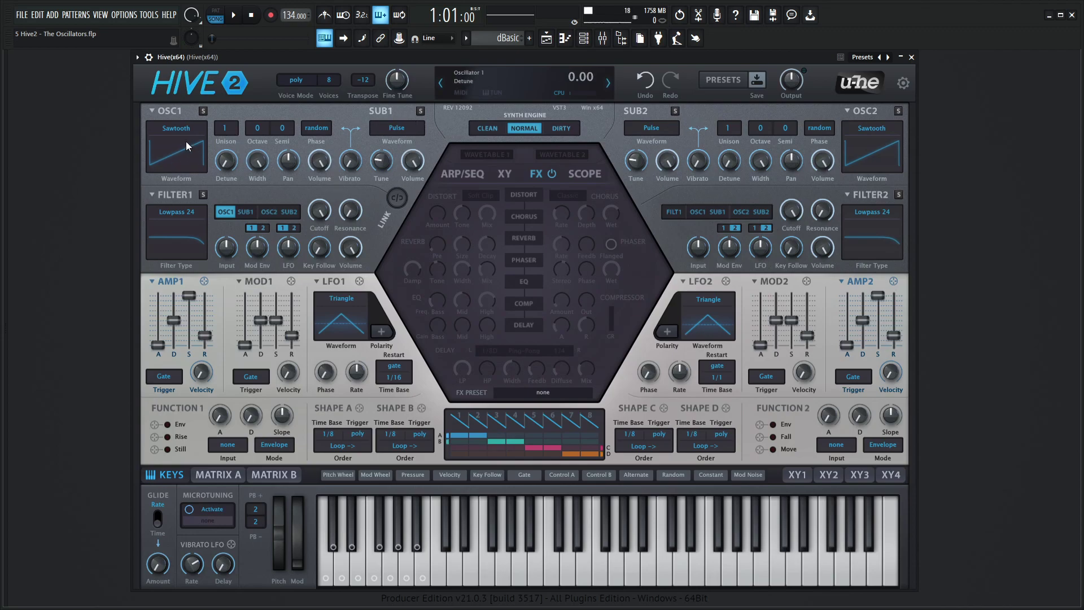
click(172, 128)
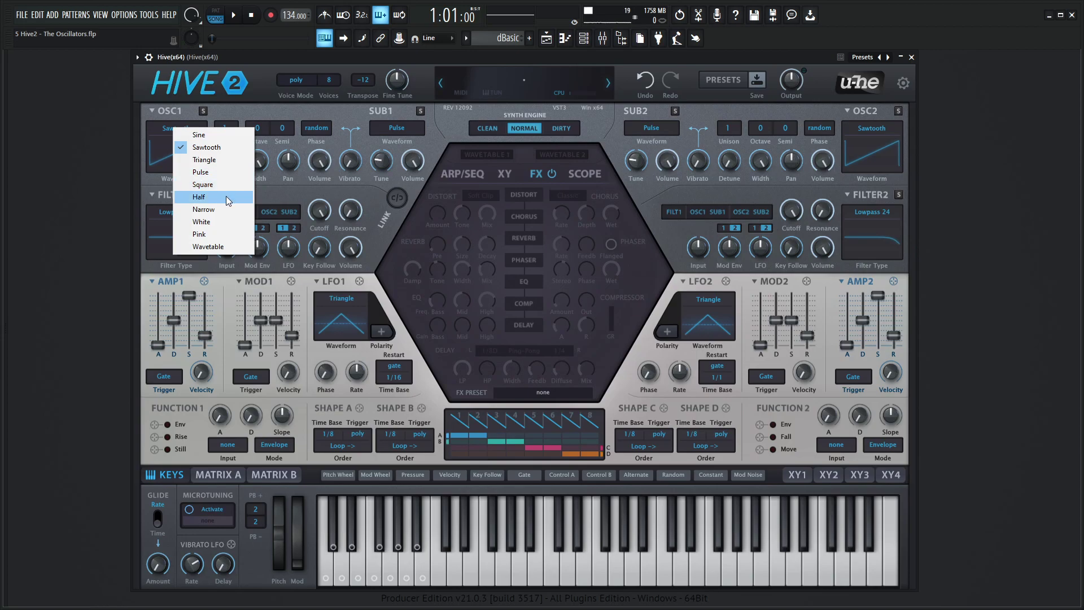
click(227, 246)
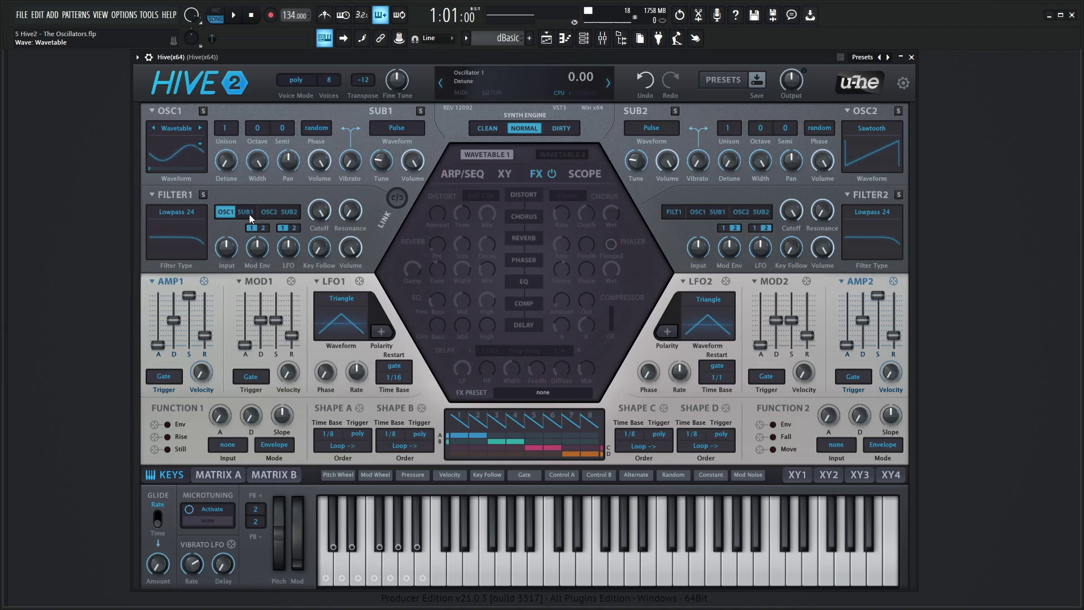
Set sub-oscillator 1's waveform to like Osc, keeping its tune at -12
click(391, 122)
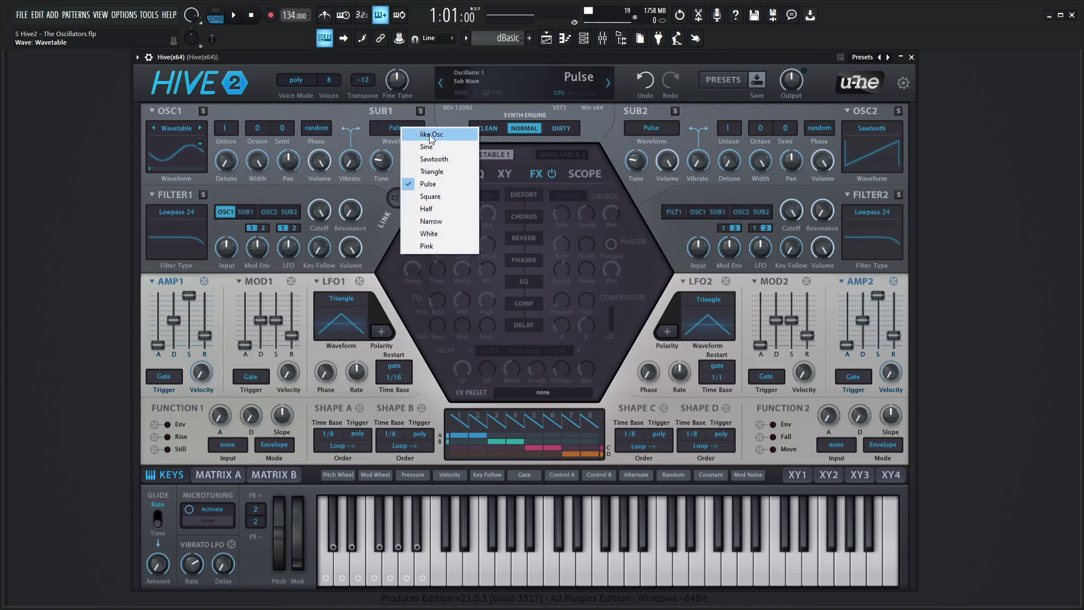
click(429, 134)
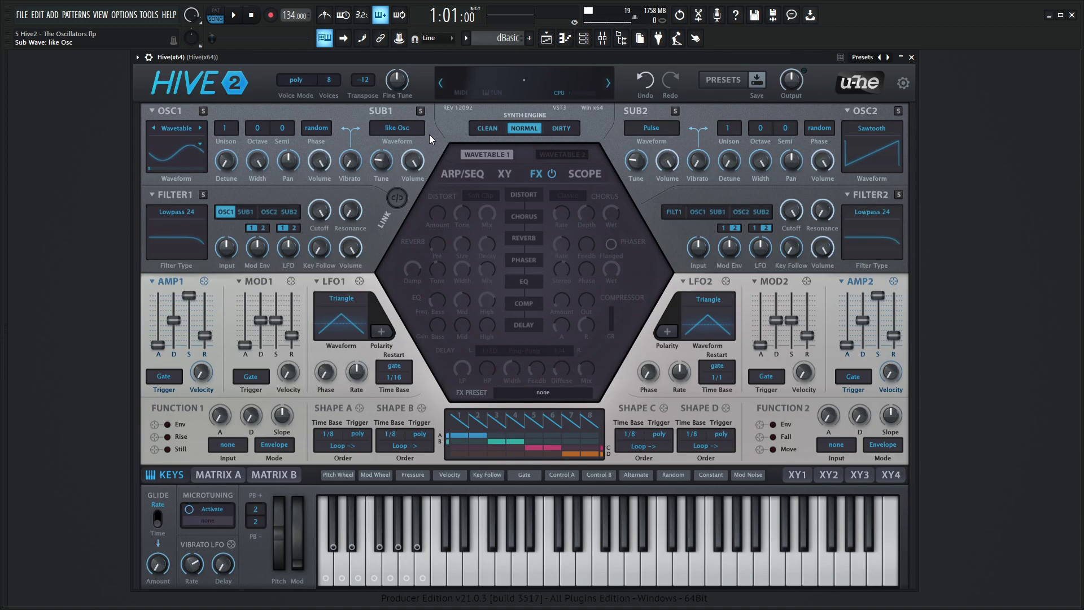
mouse_move(381, 159)
mouse_down()
mouse_move(381, 175)
mouse_move(378, 162)
mouse_up()
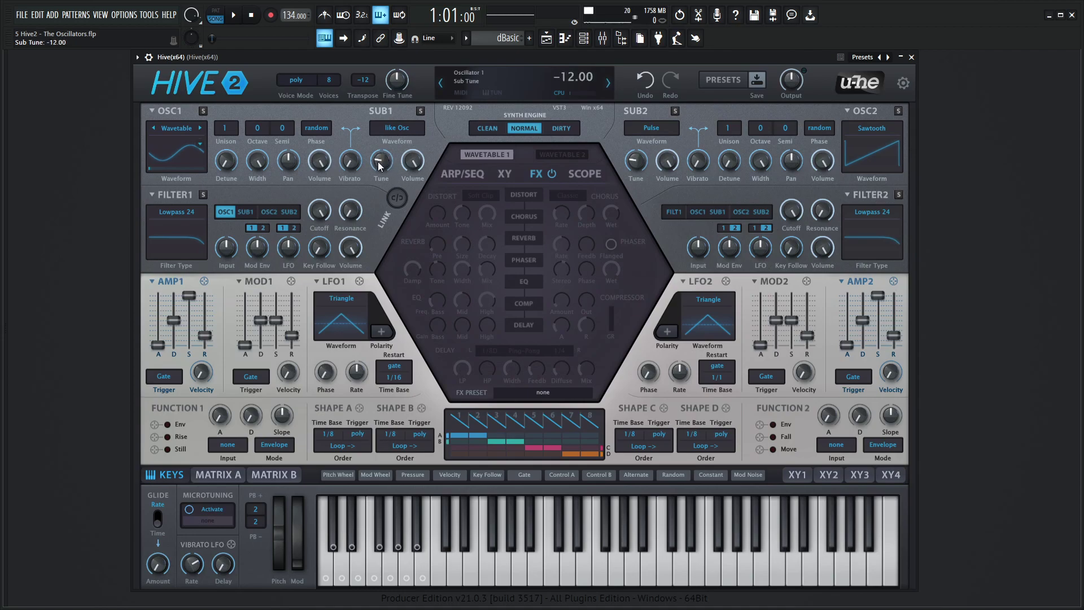
Reset the patch to init and route sub-oscillator 1 into filter 1
right_click(517, 86)
click(524, 85)
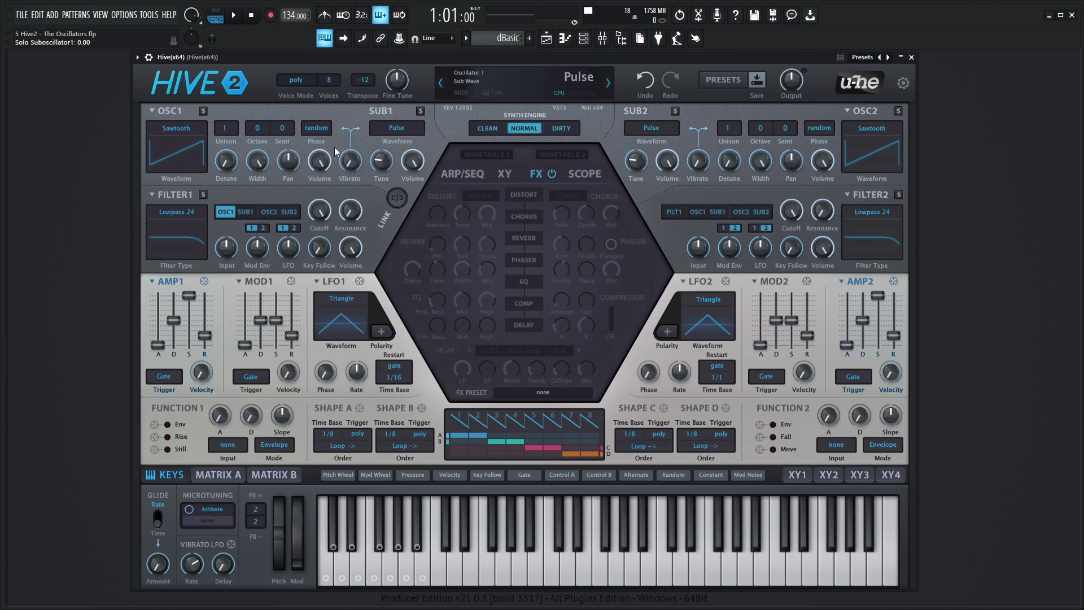
click(244, 213)
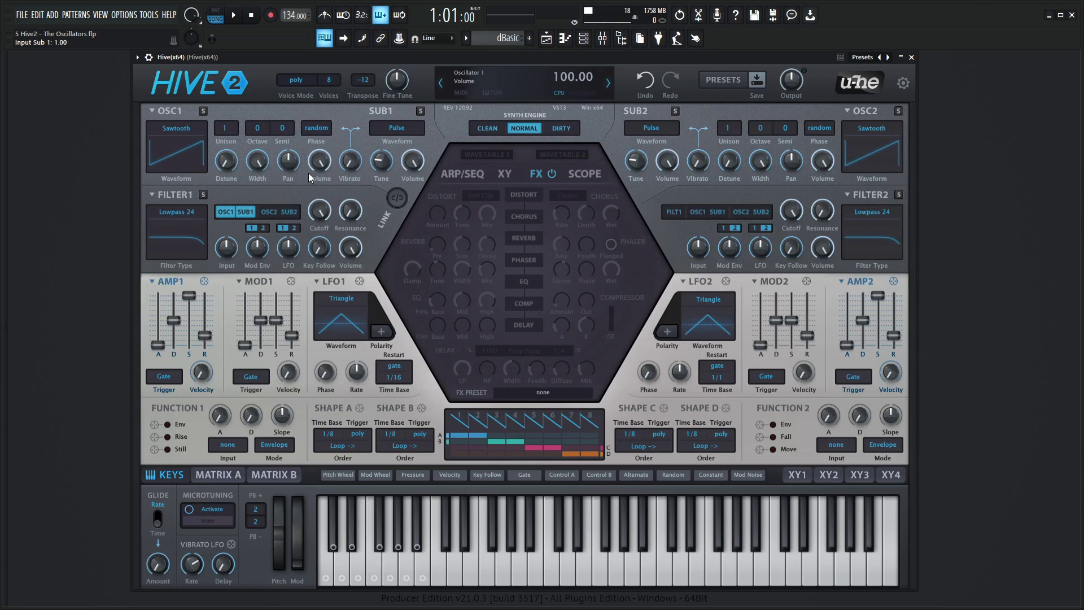
Play test notes and audition sub-oscillator 1 by switching its solo on and back off
key(j)
key(q)
key(j)
key(h)
key(b)
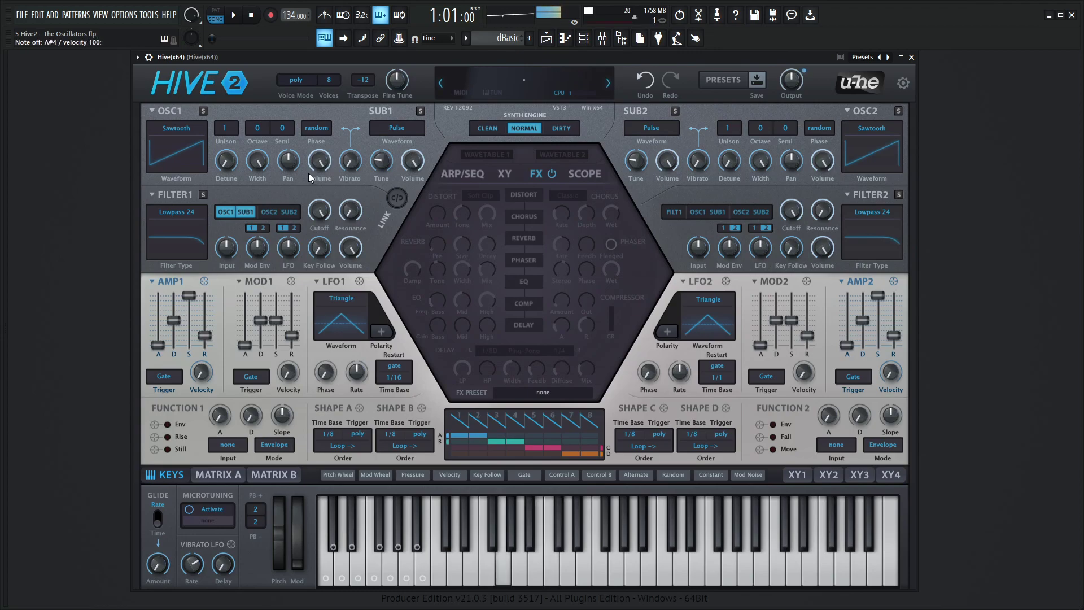
click(420, 111)
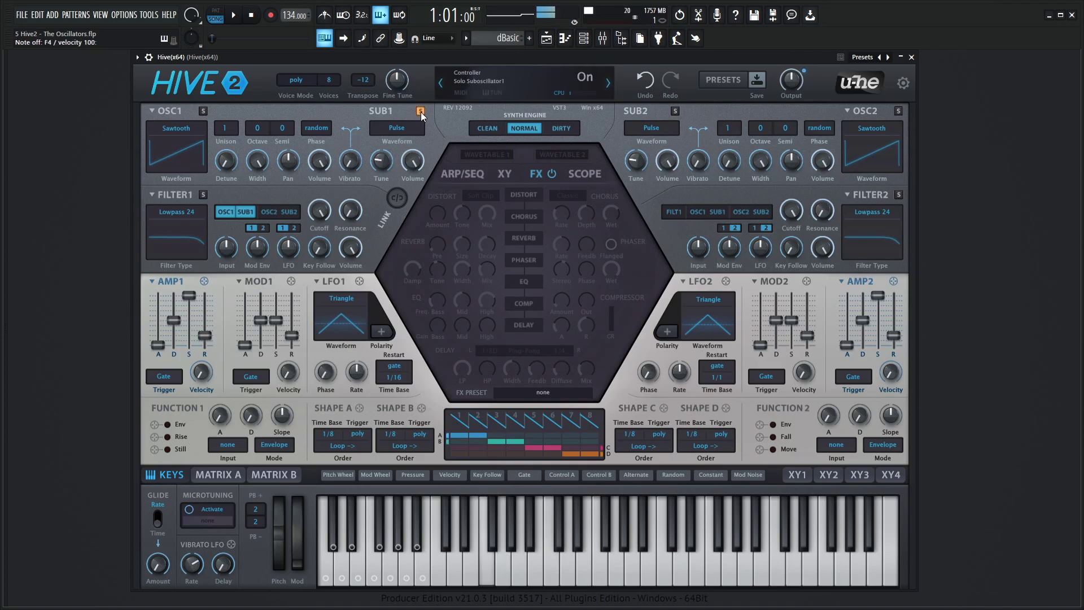
click(421, 111)
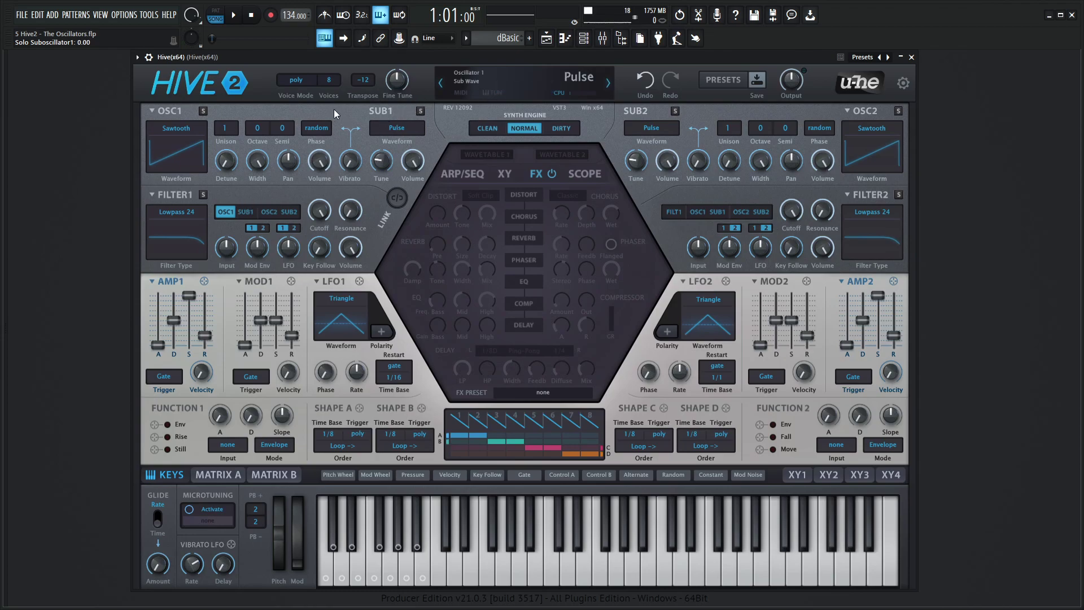
Set oscillator 1's unison to 8 voices and its detune to 30
click(229, 129)
click(230, 118)
click(227, 128)
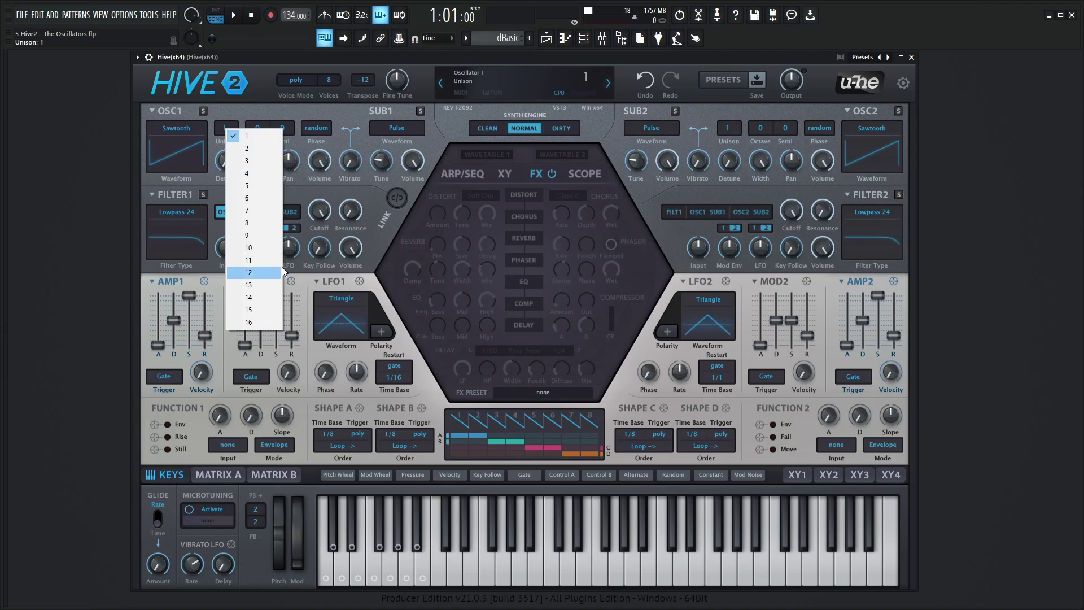
click(265, 227)
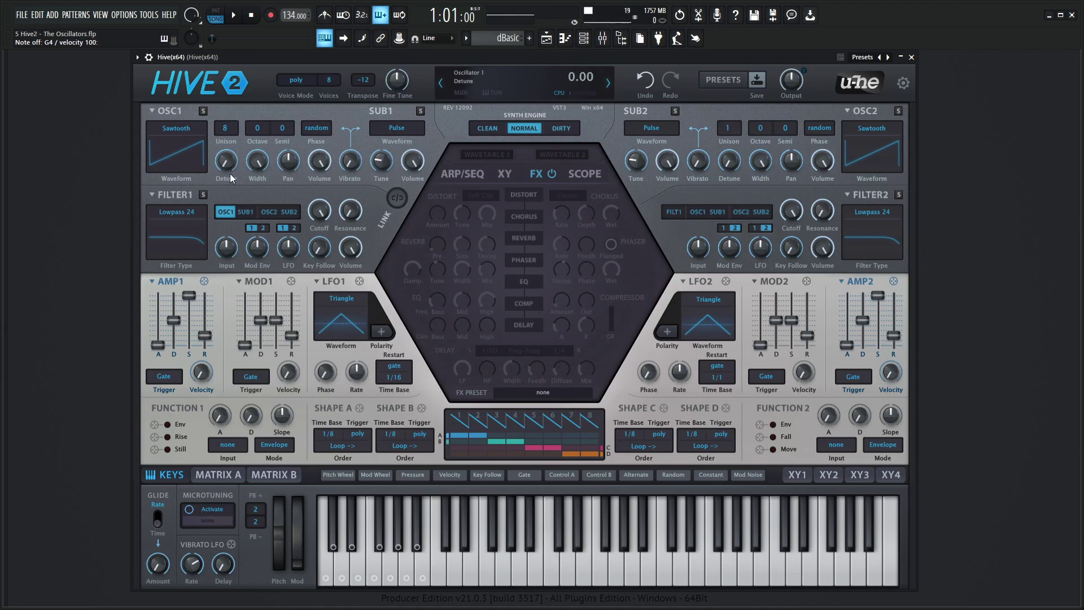
mouse_move(230, 174)
mouse_down()
mouse_move(230, 163)
mouse_move(232, 176)
mouse_up()
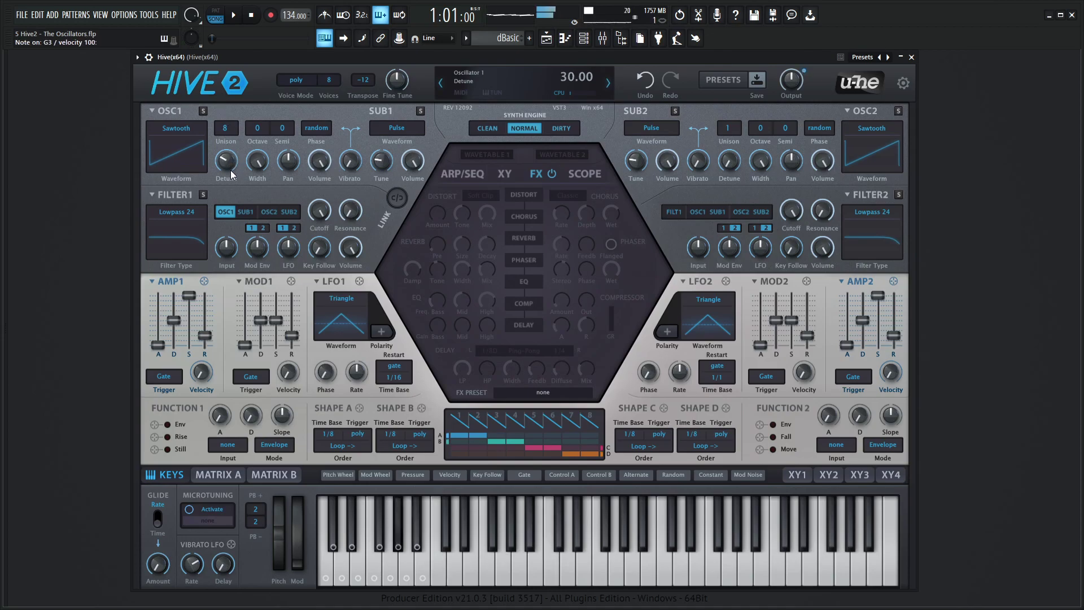
Reset the patch to init and sweep oscillator 1's detune with a single unison voice while playing a note
mouse_move(221, 173)
right_click(513, 75)
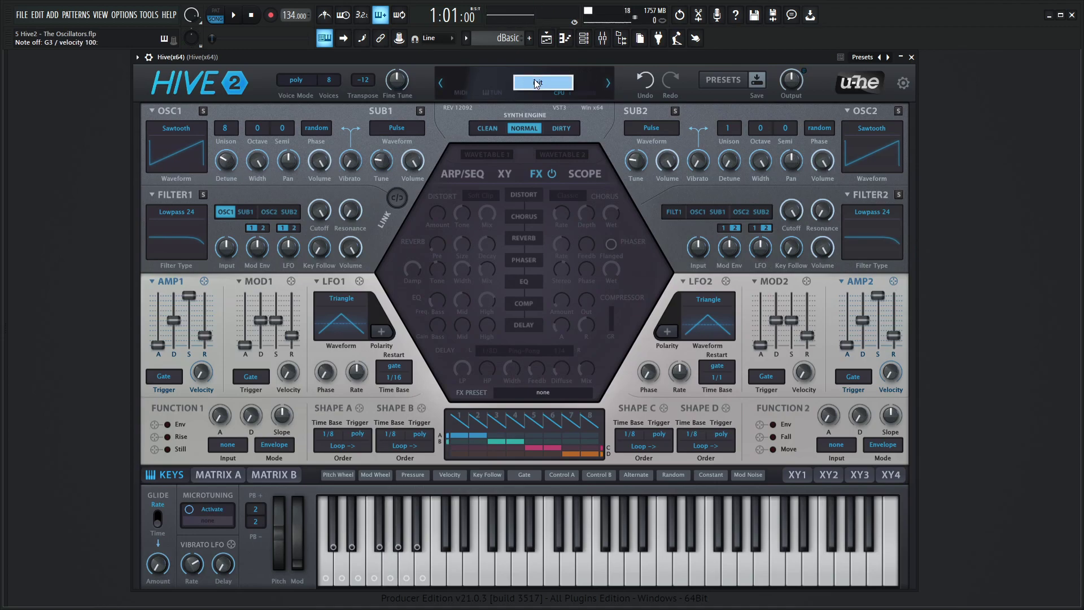
click(533, 81)
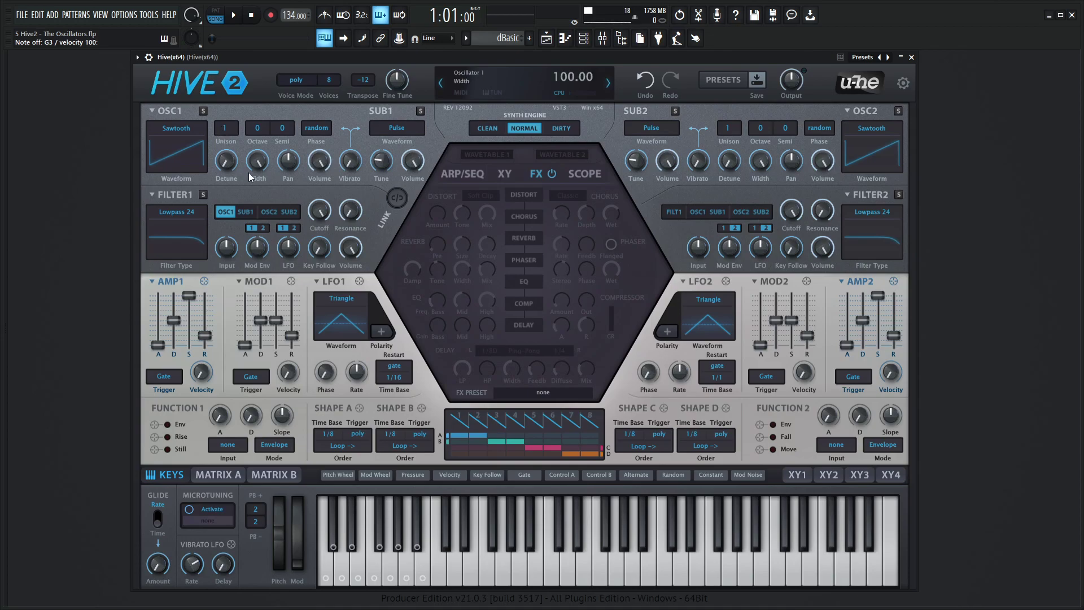
mouse_move(232, 165)
drag(232, 166, 311, 373)
key(q)
drag(234, 159, 242, 276)
Swap filter 1's input from oscillator 1 to oscillator 2 and sweep oscillator 2's detune
click(228, 212)
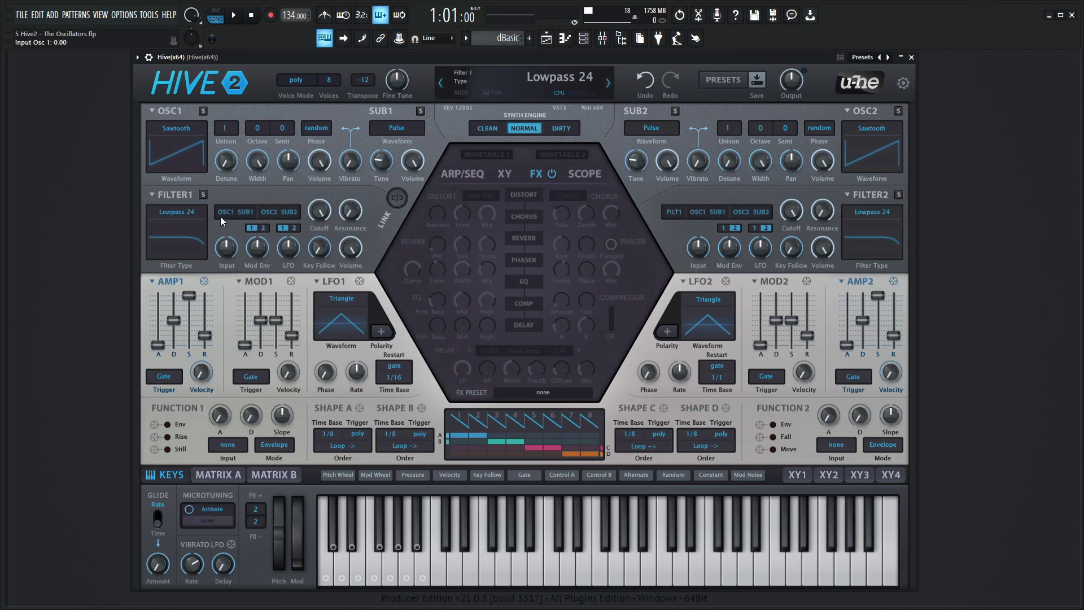
click(270, 215)
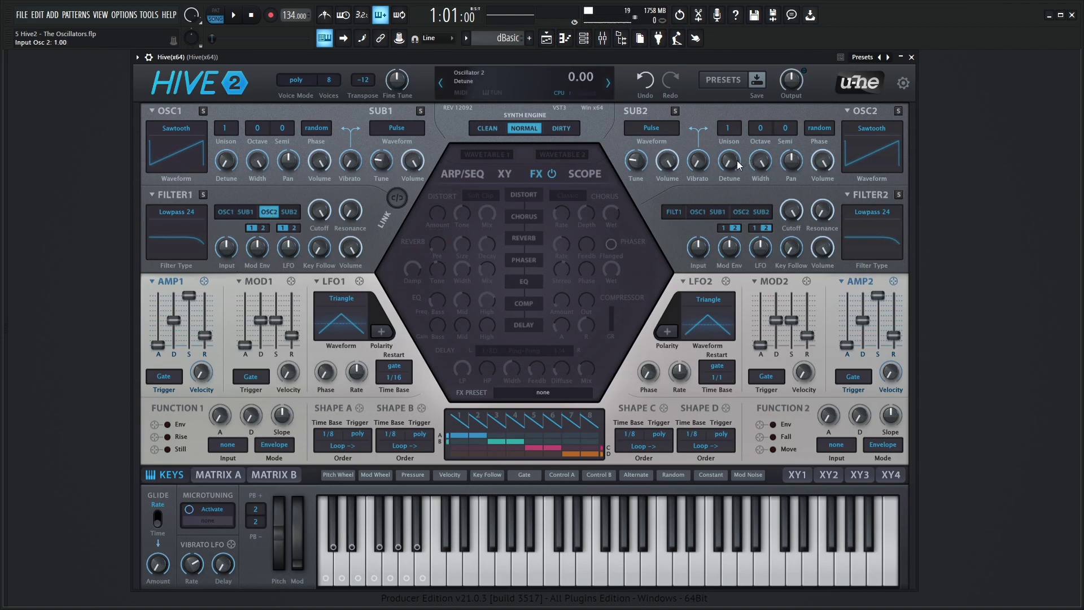
drag(727, 159, 752, 359)
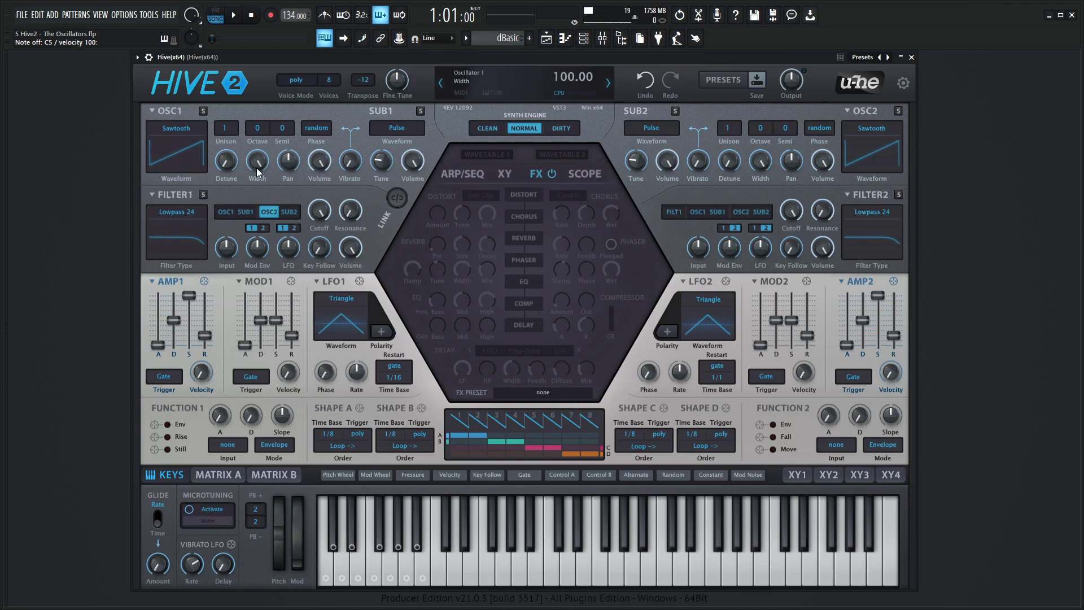
Compare single-voice detune on both oscillators by switching filter 1's input between them and sweeping each detune while playing notes
click(264, 209)
click(231, 211)
key(q)
drag(228, 161, 232, 32)
click(225, 213)
click(269, 213)
key(i)
drag(729, 161, 738, 315)
Reset the patch to init, set oscillator 1's unison to 8 and raise its detune
click(233, 129)
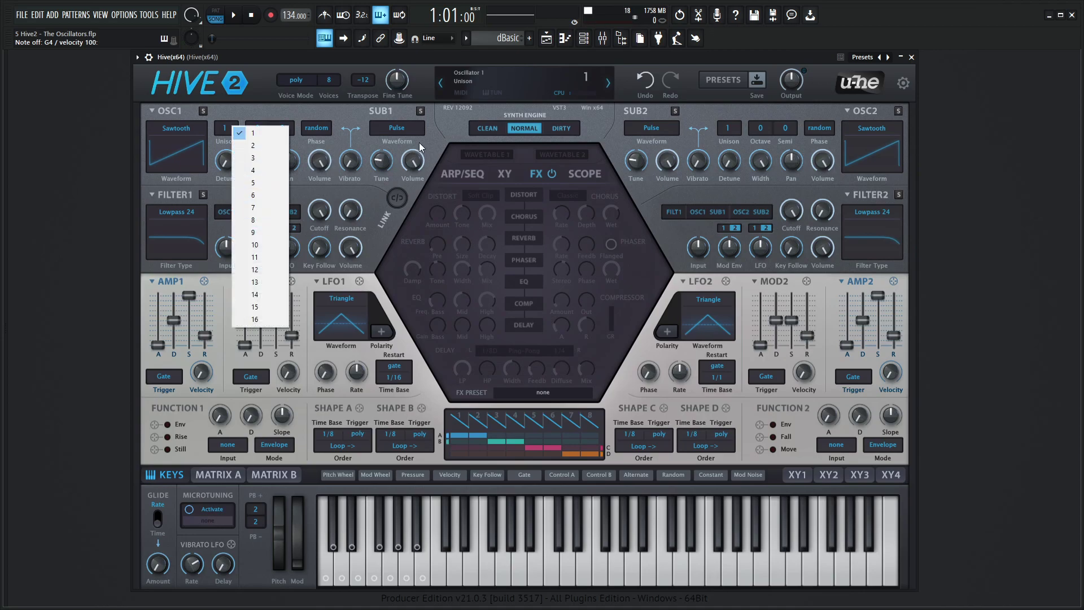
click(490, 80)
click(511, 86)
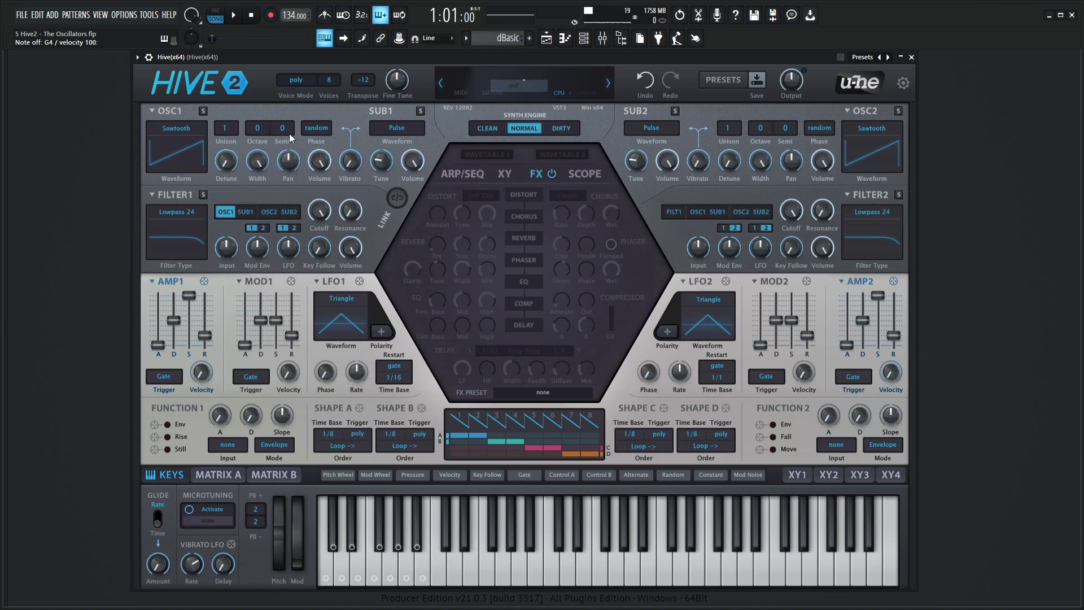
click(226, 130)
click(229, 195)
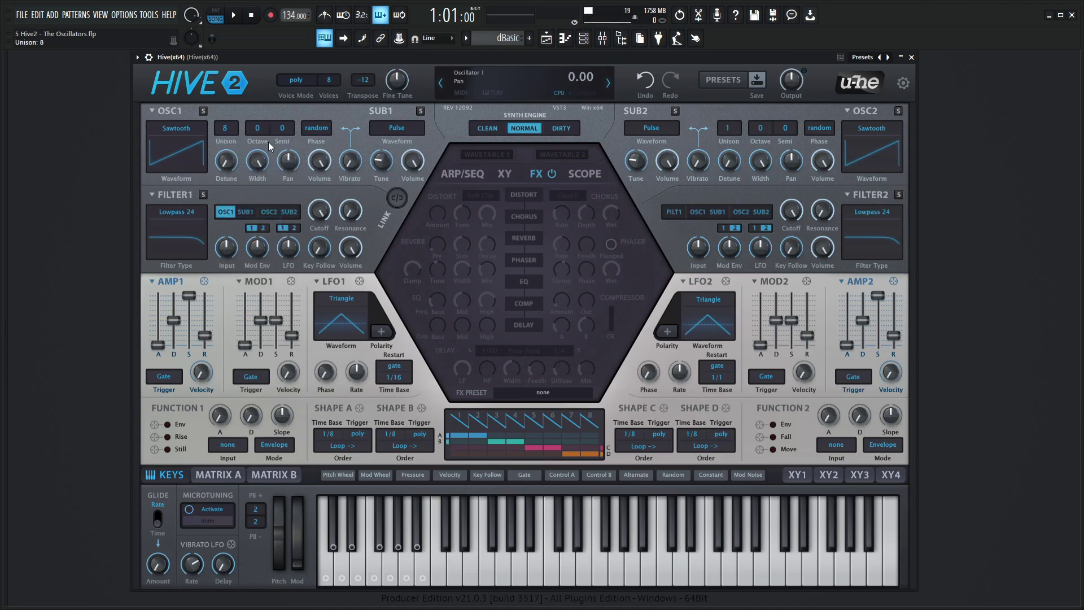
drag(228, 164, 230, 148)
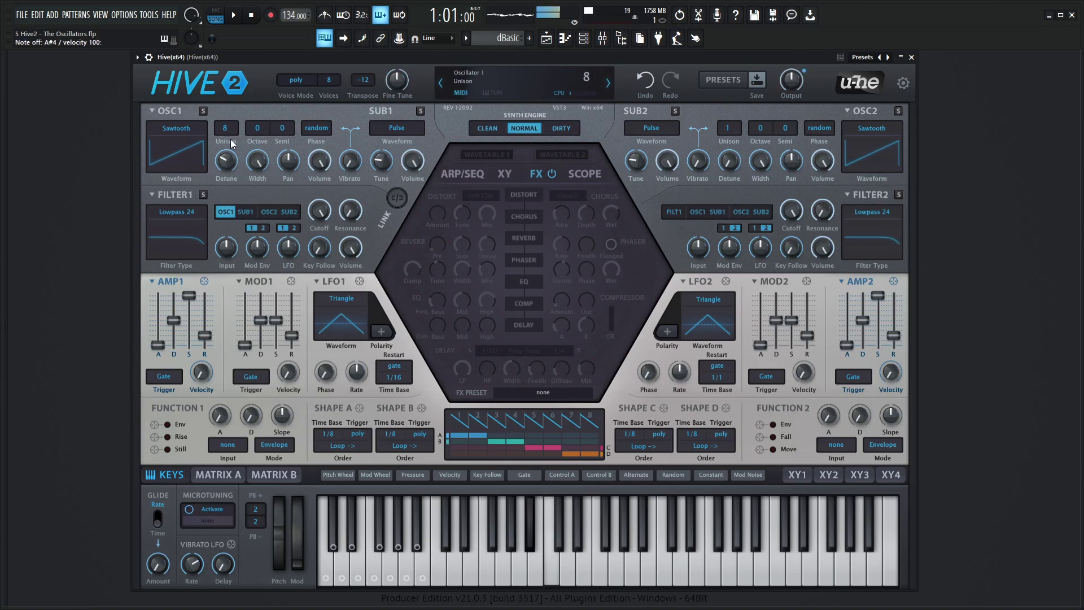
Set sub-oscillator 1's waveform to Sawtooth and route it into filter 1, toggling its solo to compare the sound
click(399, 128)
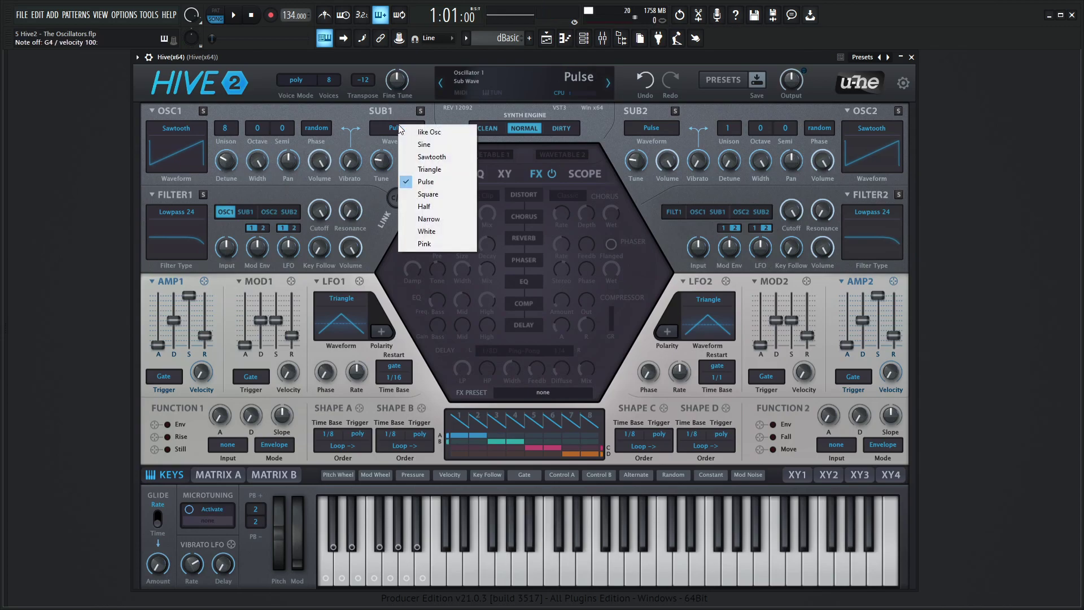
click(431, 156)
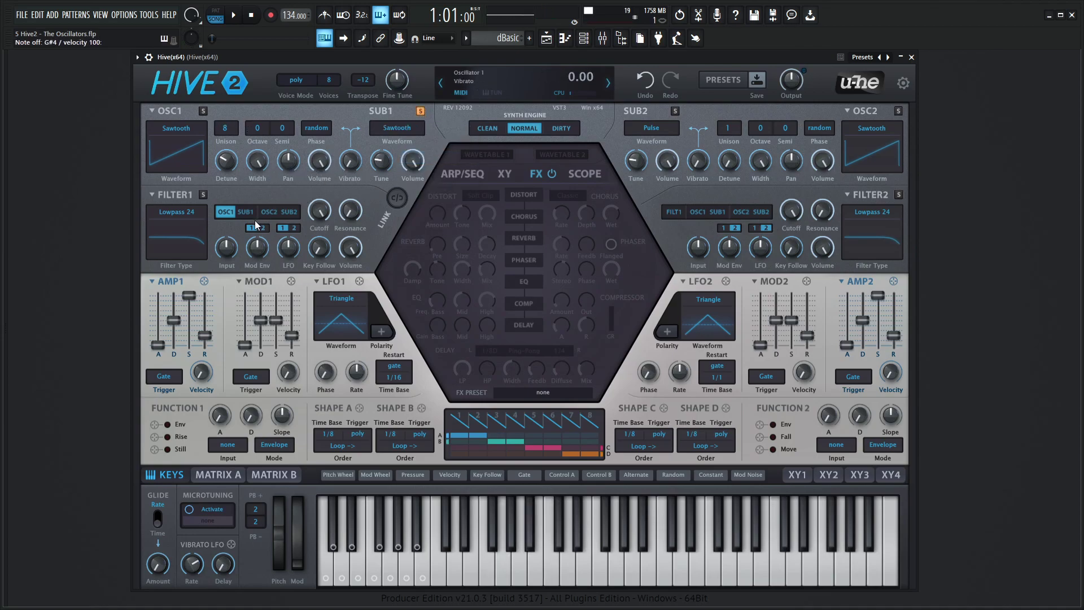
click(421, 111)
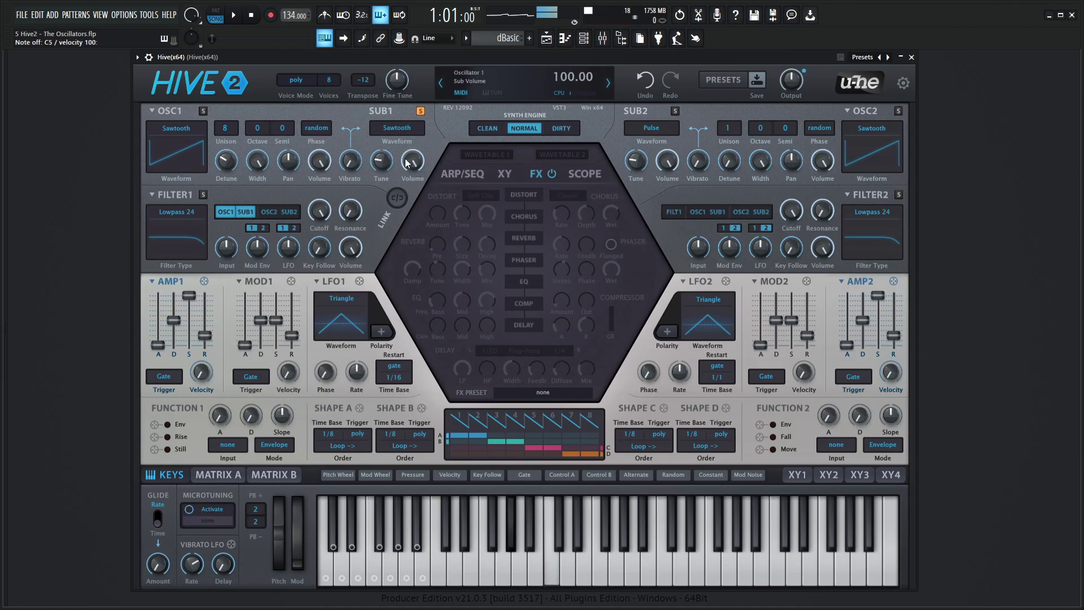
click(421, 111)
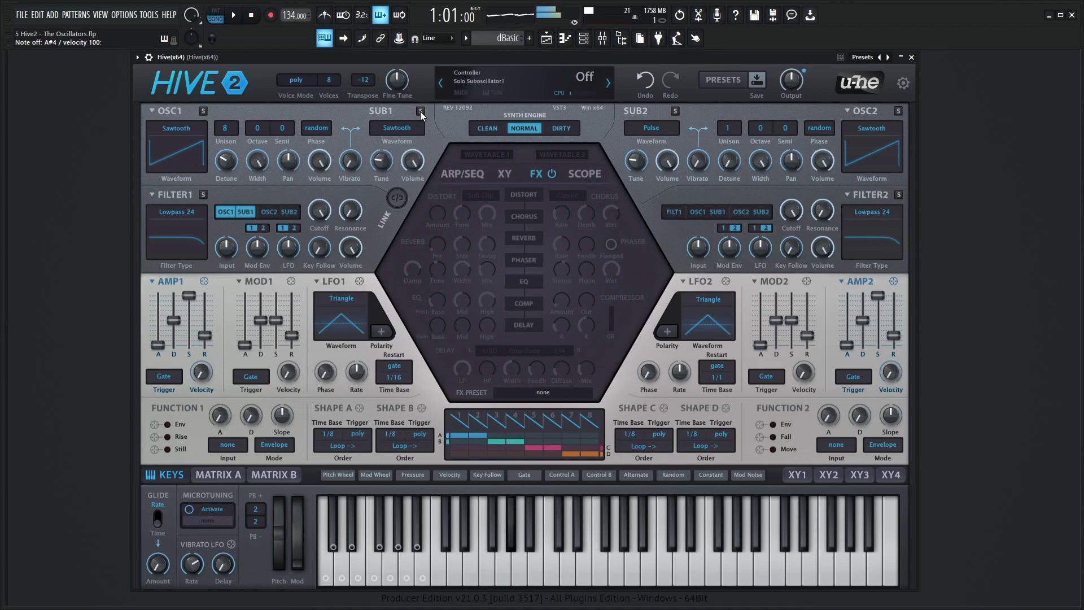
click(421, 112)
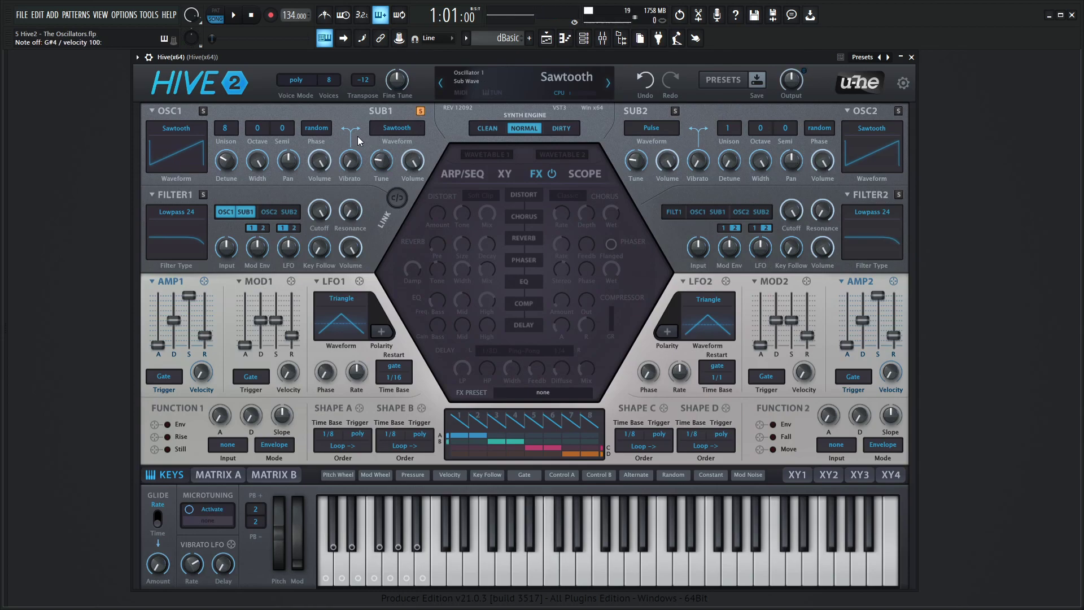
Set sub-oscillator 1's waveform to like Osc and turn its solo off
click(401, 130)
click(452, 132)
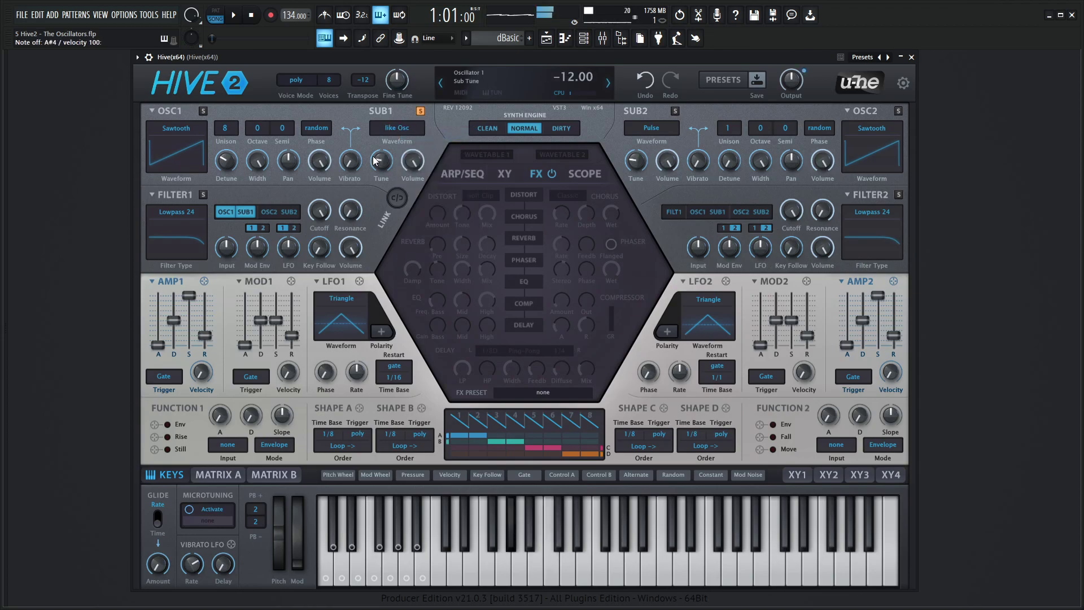
click(420, 110)
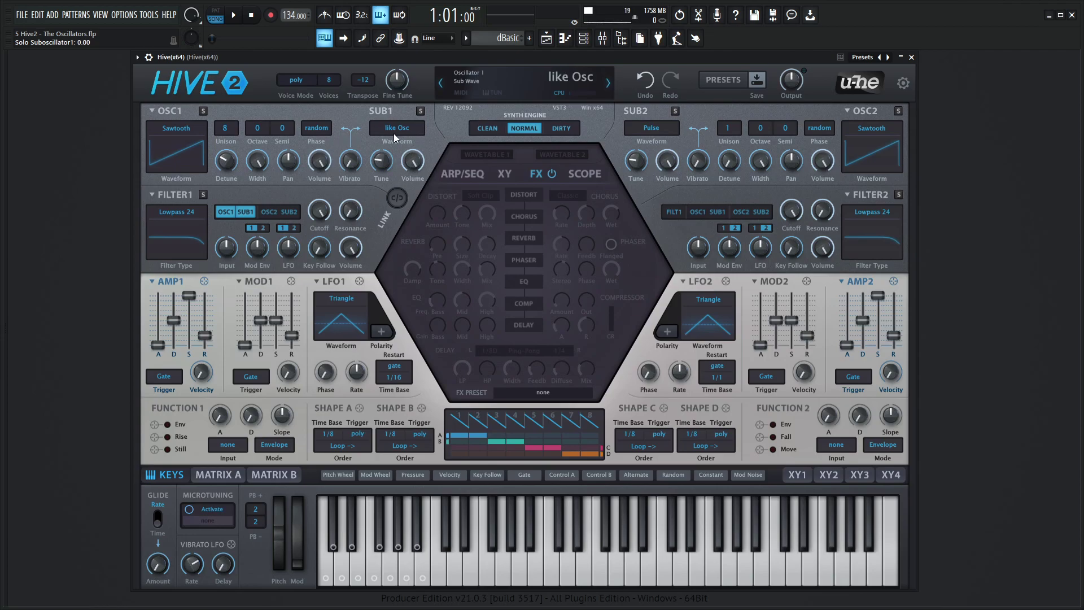
Play a run of test notes to hear oscillator 1 and its sub-oscillator together
key(comma)
key(j)
key(comma)
key(j)
key(h)
key(b)
key(h)
key(j)
key(l)
key(comma)
key(l)
key(comma)
key(comma)
key(j)
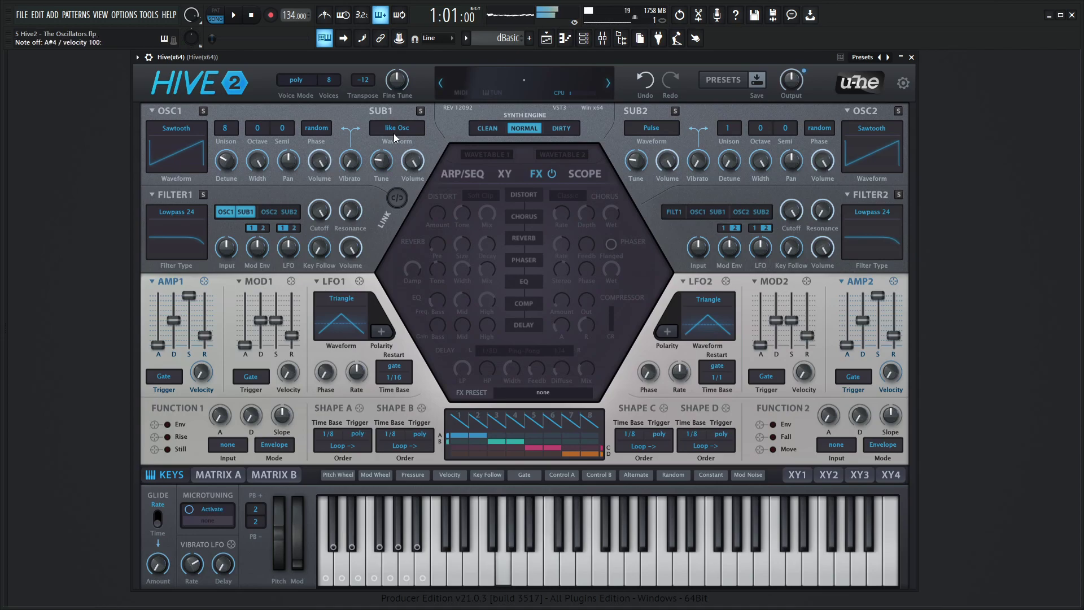
key(l)
key(comma)
key(j)
key(h)
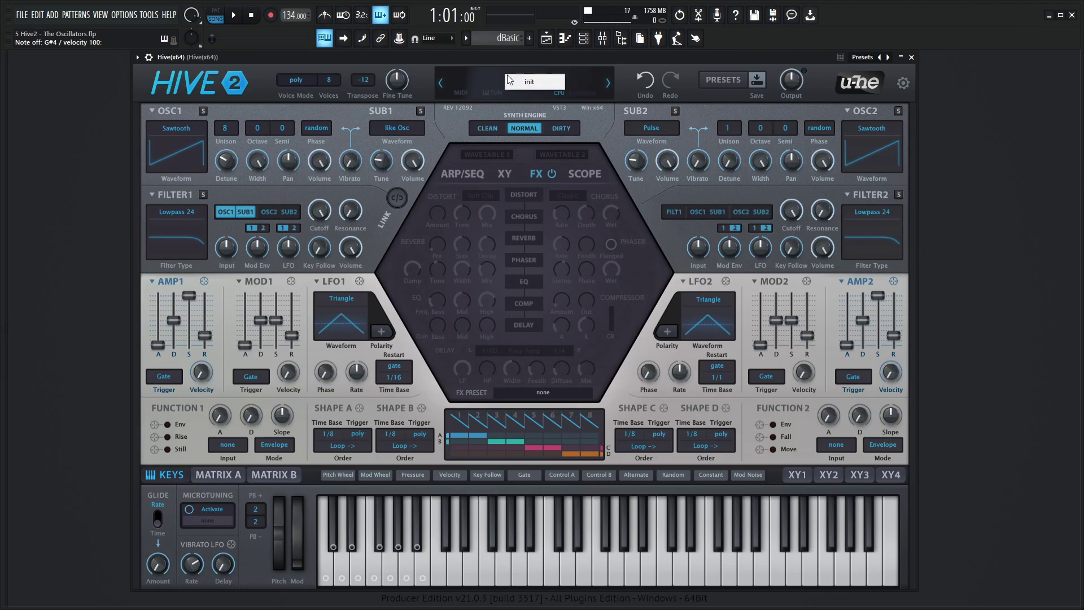
Reset the patch to init, set oscillator 1's unison to 8 and raise its detune, auditioning it with a few notes
click(512, 81)
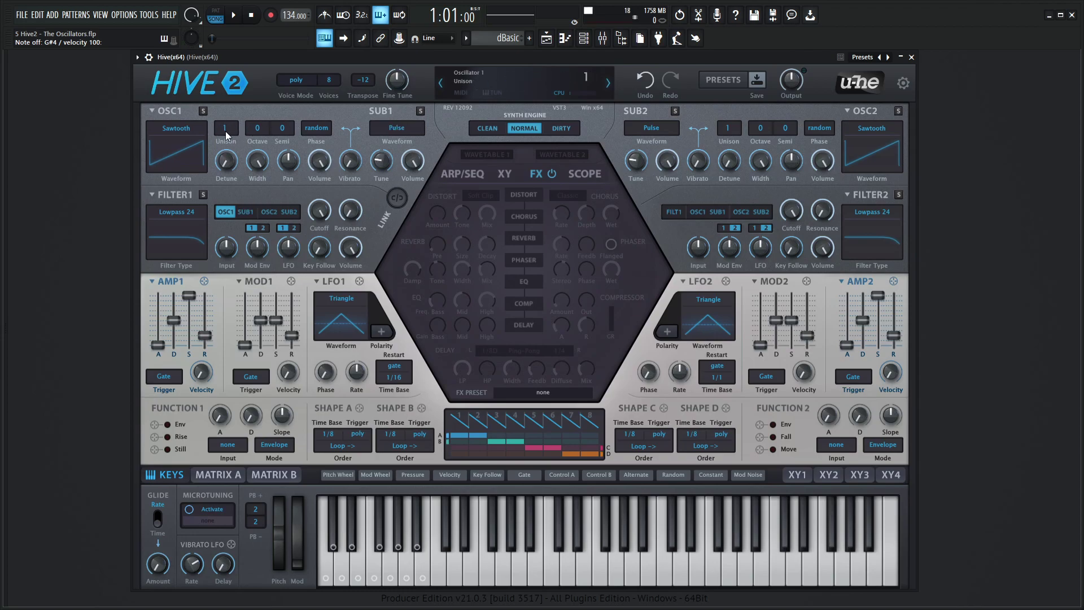
click(226, 133)
click(262, 224)
drag(226, 161, 228, 107)
key(comma)
key(j)
key(h)
key(b)
key(h)
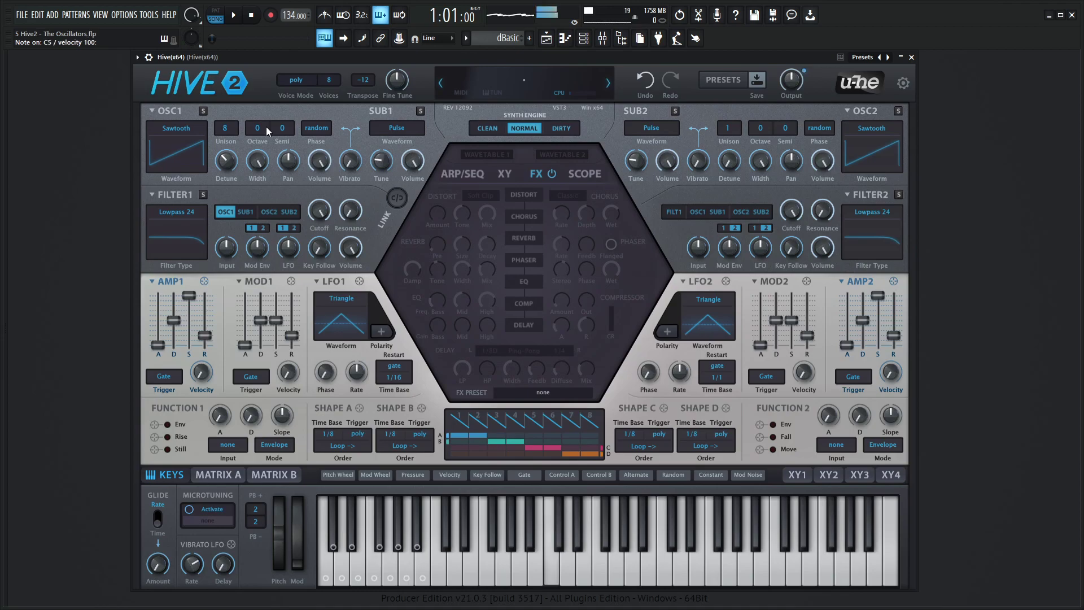
In matrix A slot 1, modulate oscillator 1's tune from Constant with a depth of 4.00, and audition a note
click(222, 478)
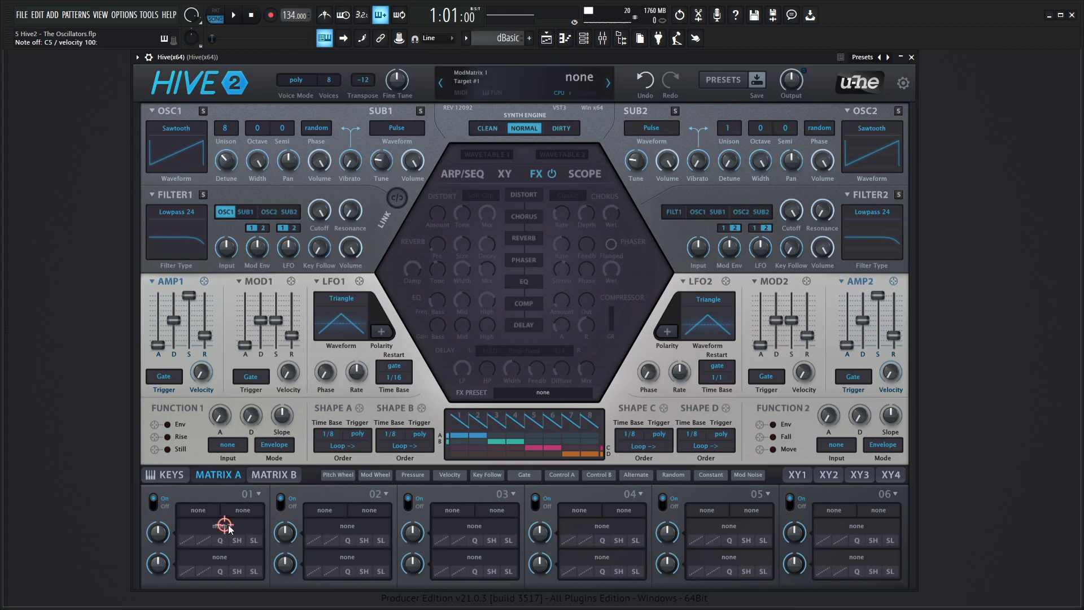
drag(220, 526, 282, 129)
click(198, 510)
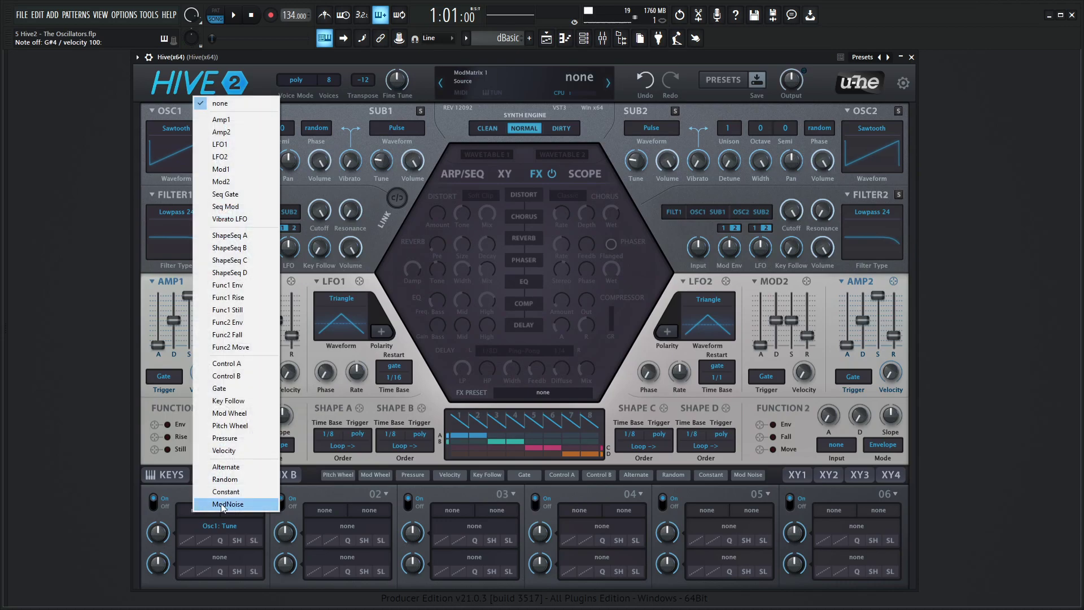
click(228, 492)
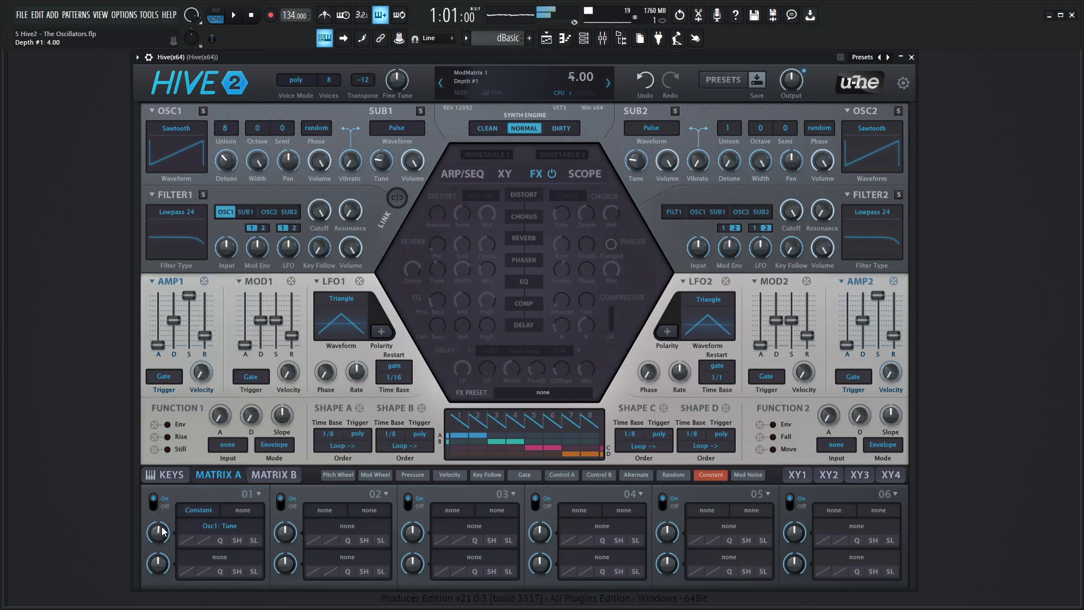
key(z)
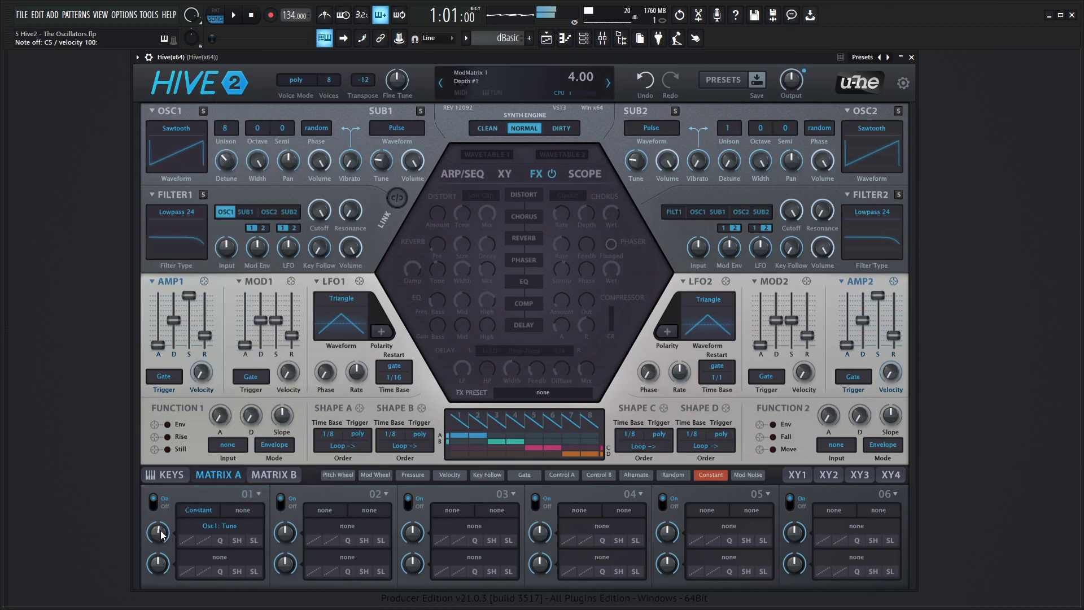
Return the slot 1 modulation depth to 0.00 and play a few notes to compare the pitch
double_click(159, 532)
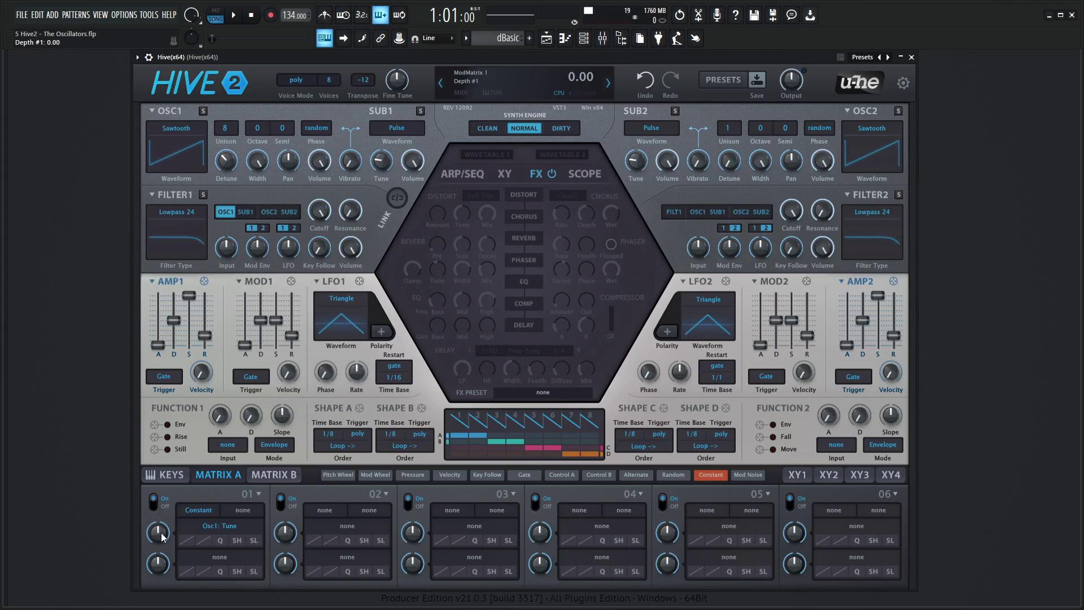
drag(161, 533, 161, 531)
key(z)
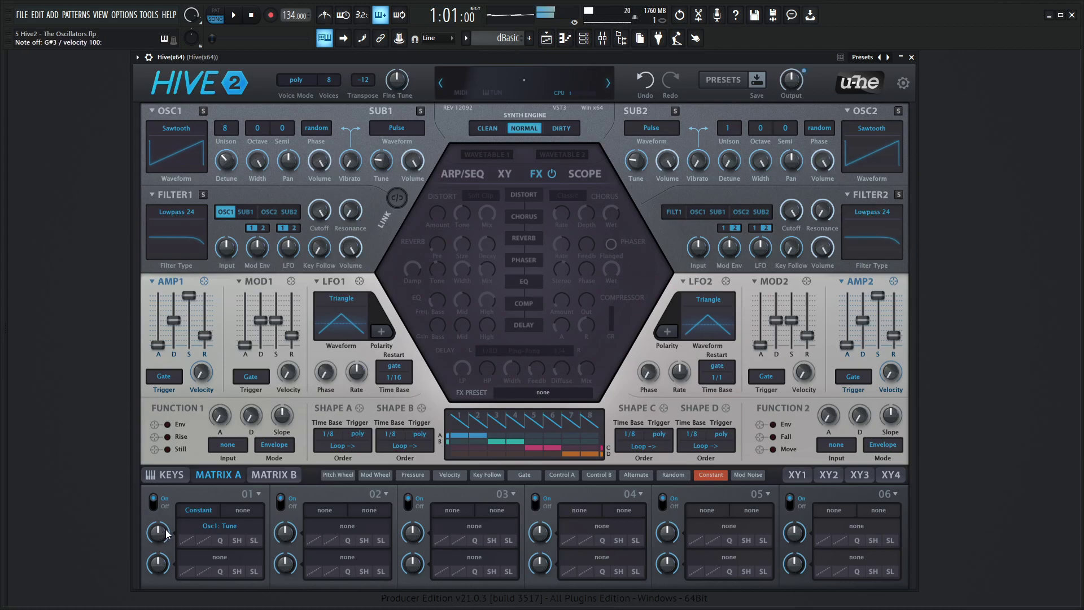
key(b)
key(h)
Reset the patch to init, set oscillator 1's unison to 7 and raise its detune to about 22
click(547, 81)
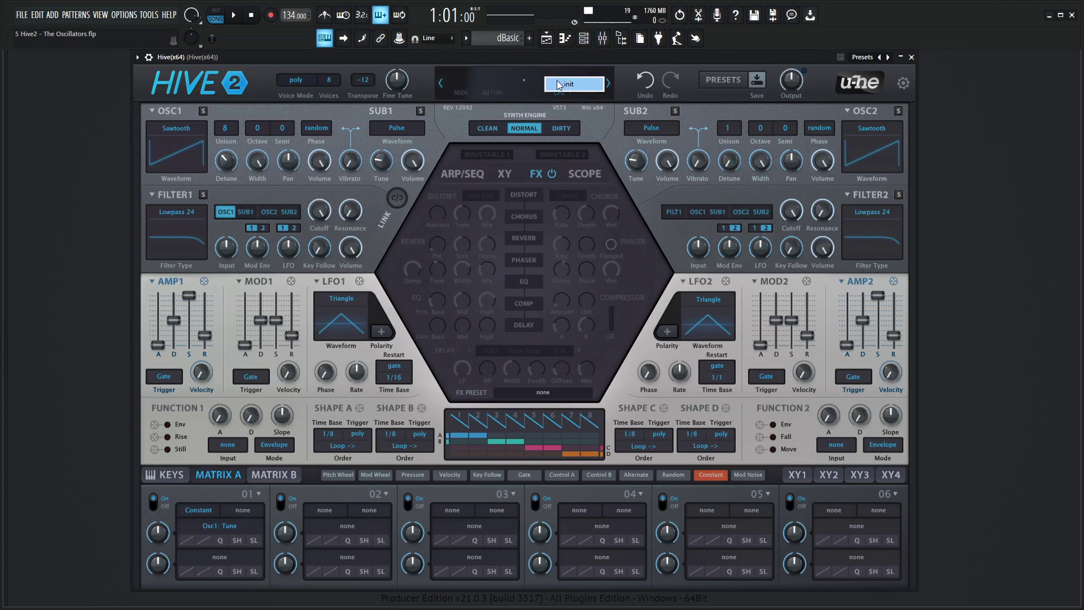
click(560, 85)
click(224, 128)
click(247, 212)
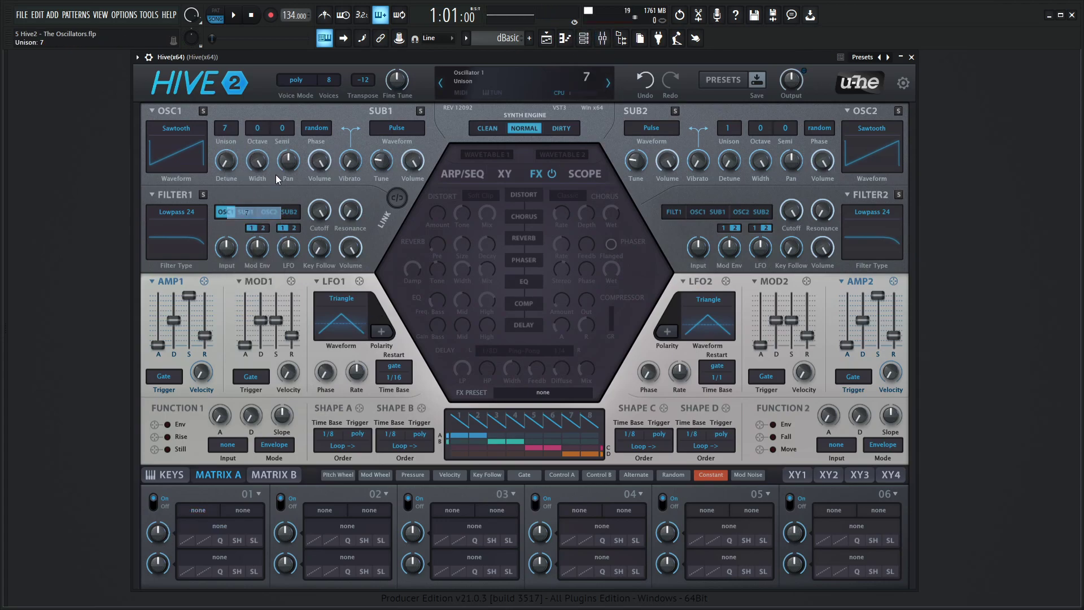
drag(228, 161, 227, 132)
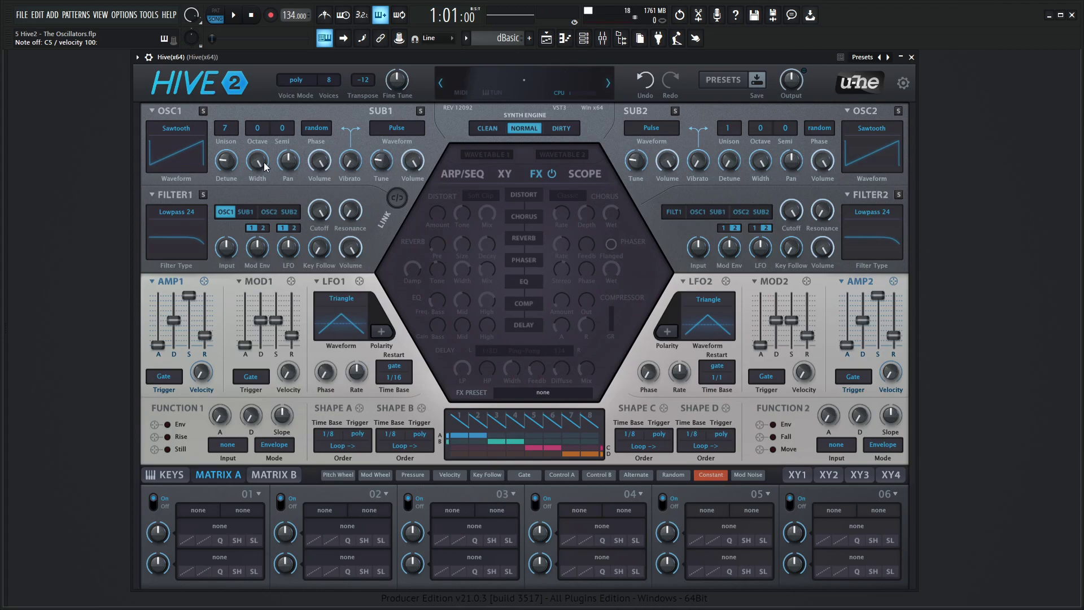
Lower oscillator 1's width to about 48 and raise it back to 100, comparing the stereo spread
double_click(266, 166)
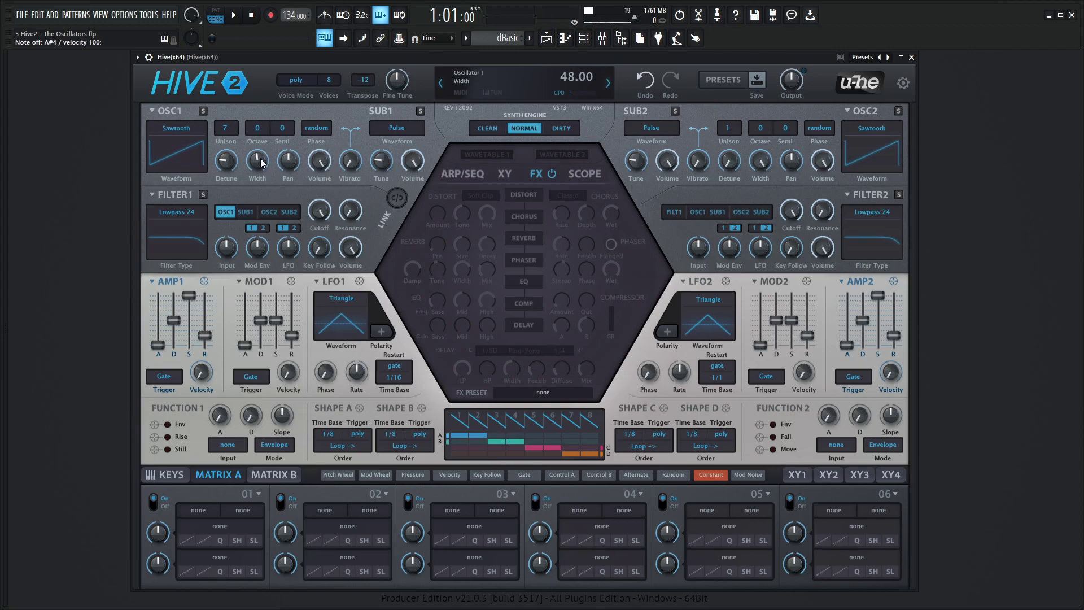
drag(263, 167, 295, 101)
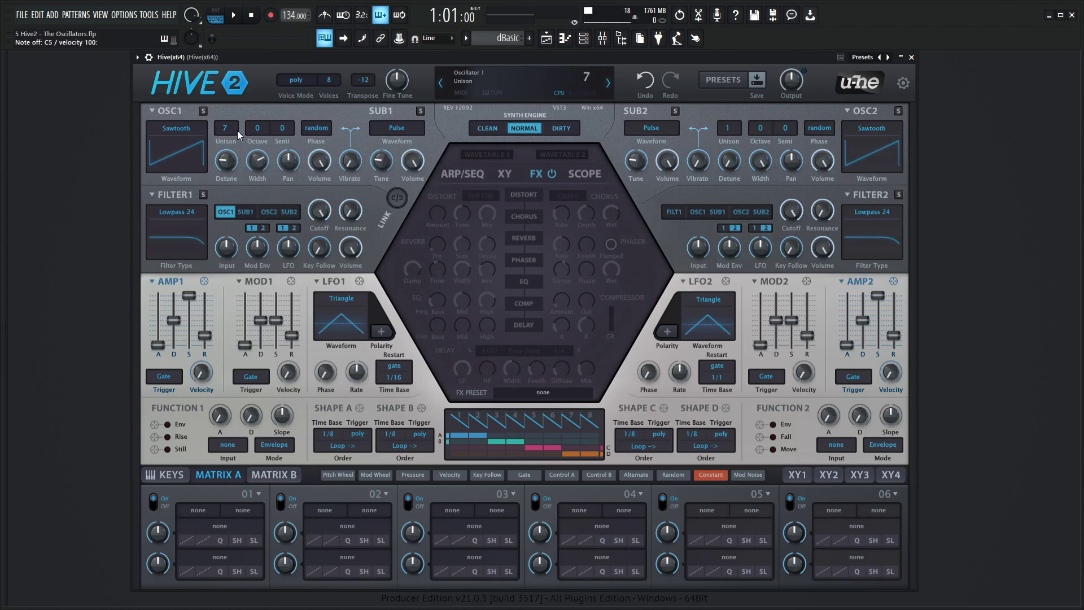
drag(271, 174, 281, 101)
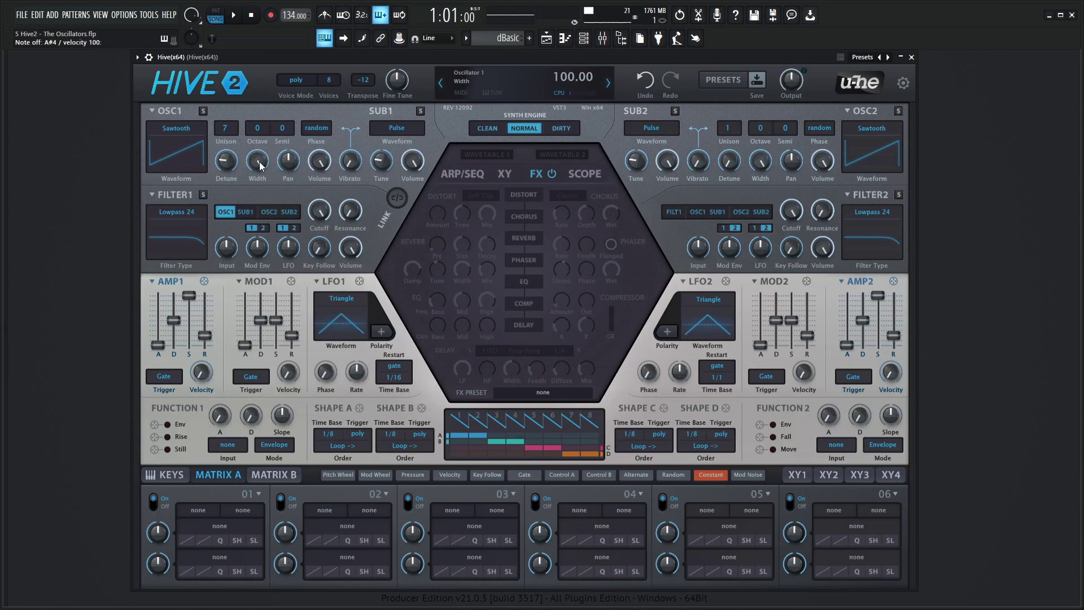
Try oscillator 1 panned off centre with its width lowered to about 16, and restore pan to 0 and width and volume to 100
drag(258, 164, 264, 224)
drag(262, 138, 281, 163)
drag(288, 161, 262, 201)
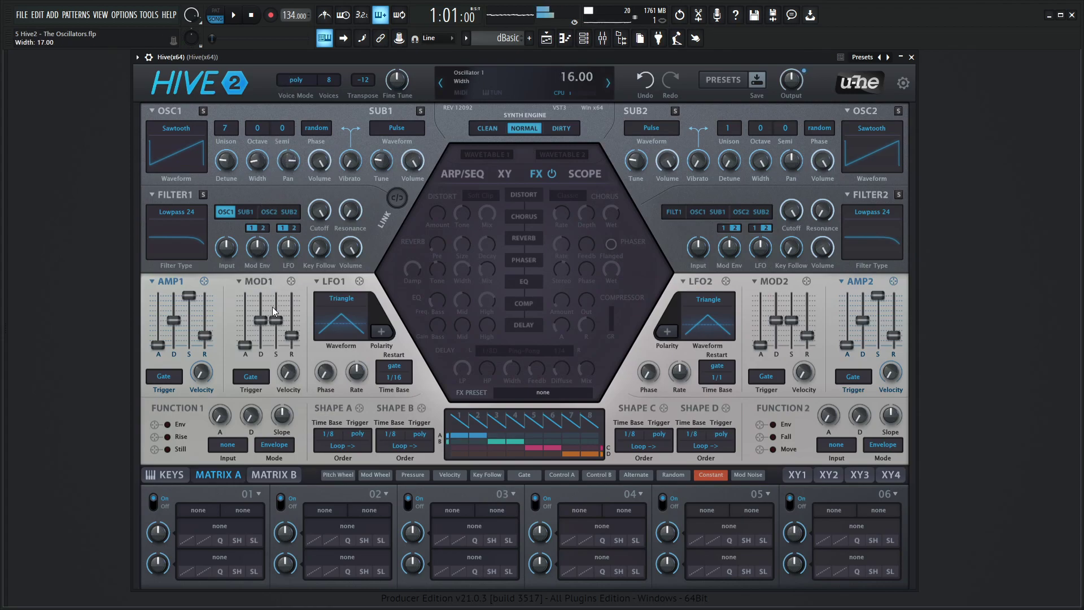
drag(272, 307, 277, 139)
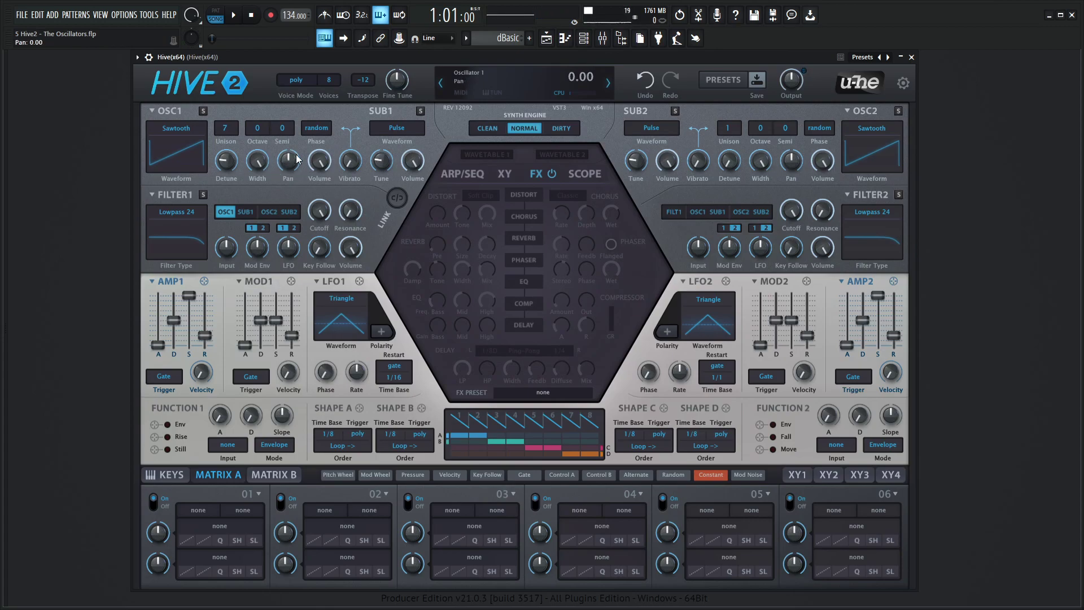
drag(297, 159, 342, 197)
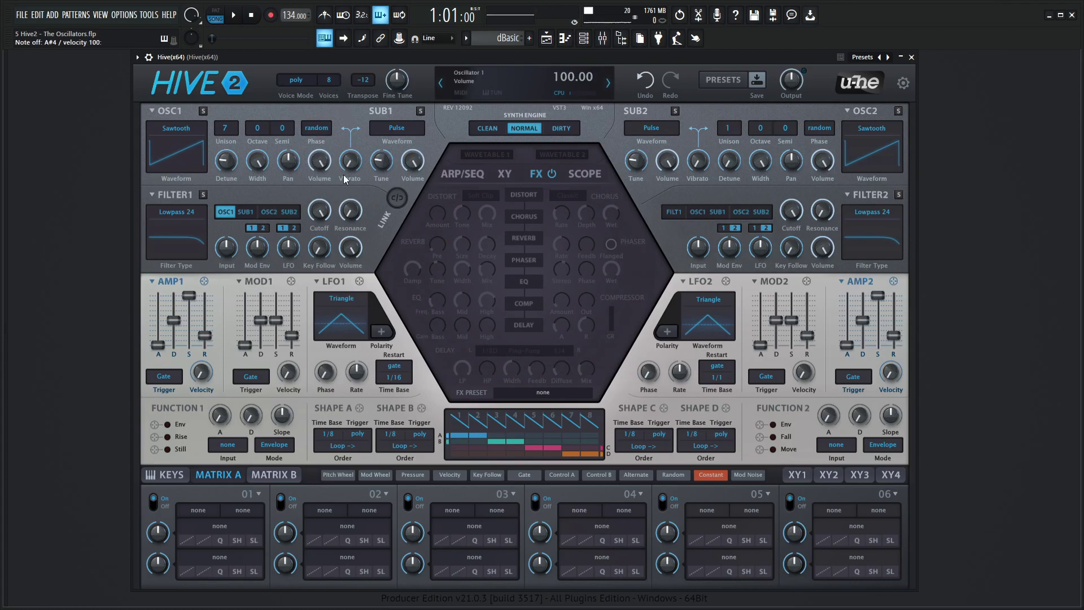
Set oscillator 1's waveform to Sine and raise its vibrato to about 85
click(173, 129)
click(199, 142)
drag(350, 166, 351, 87)
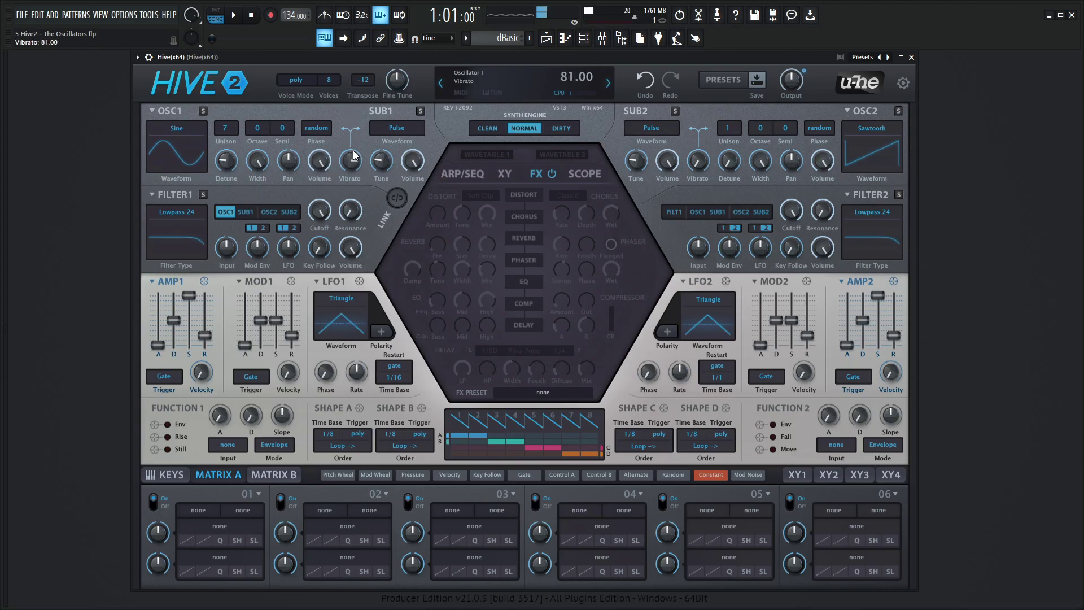
Raise the vibrato LFO's rate and delay to hear how they shape oscillator 1's vibrato
click(179, 476)
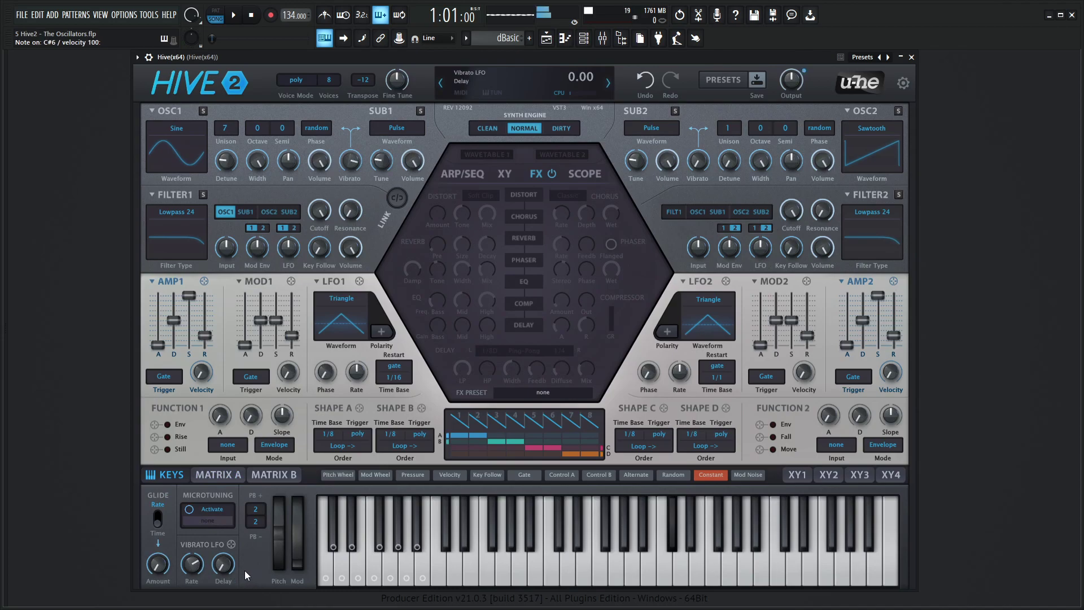
drag(193, 569, 222, 520)
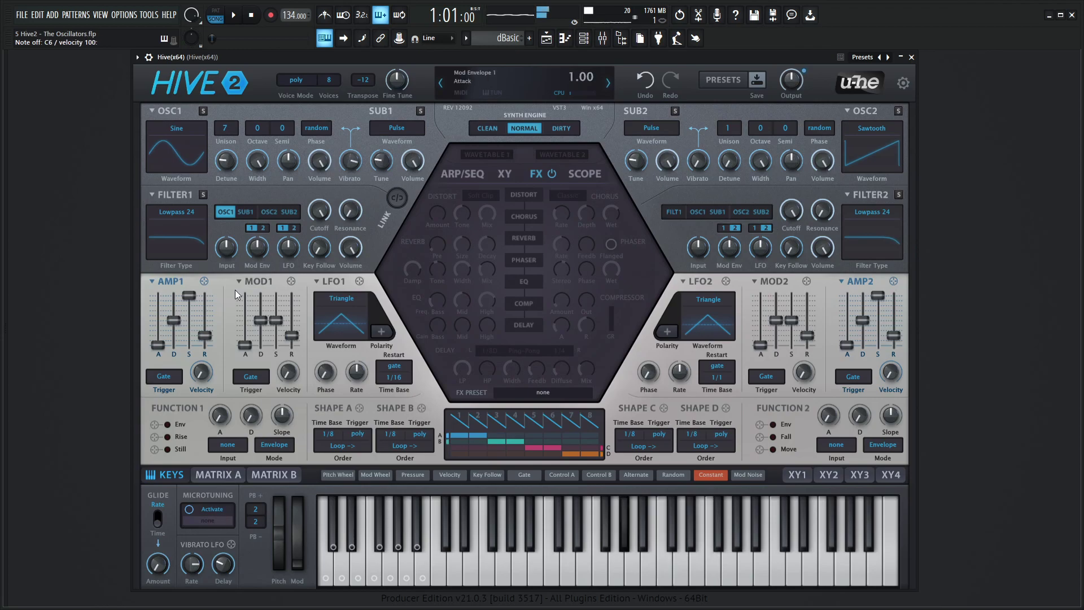
mouse_move(368, 155)
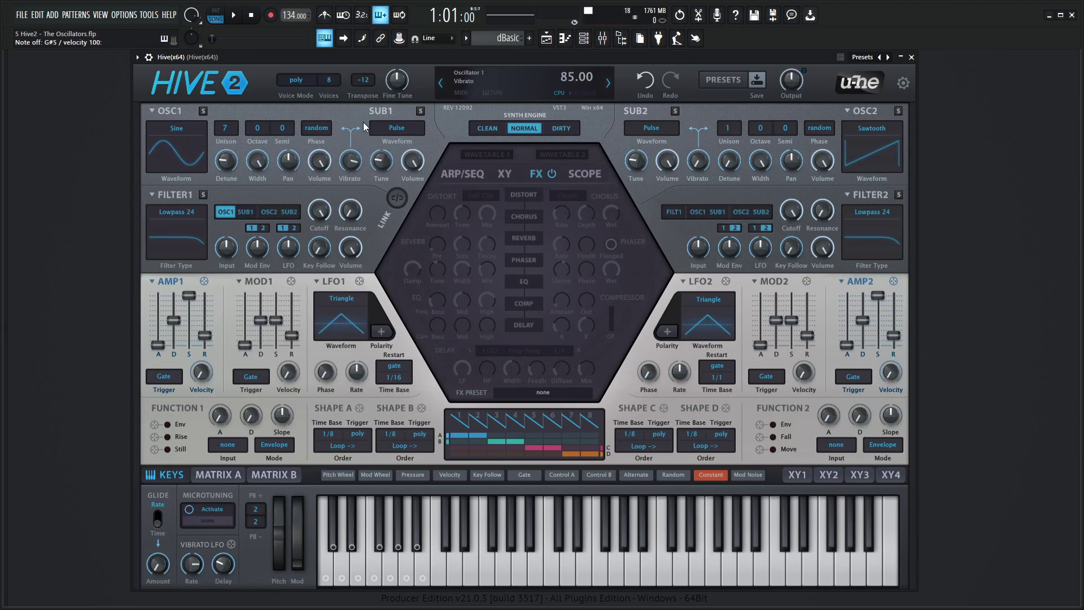
Route sub-oscillator 1 into filter 1, solo it to hear how vibrato and detune affect it, and turn its solo off
click(249, 212)
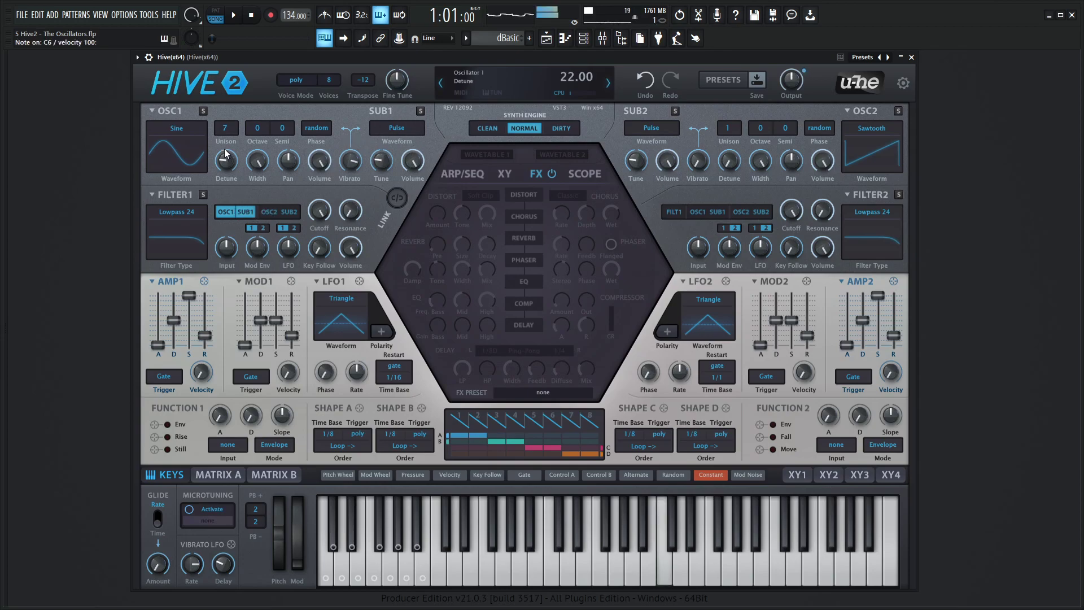
click(419, 111)
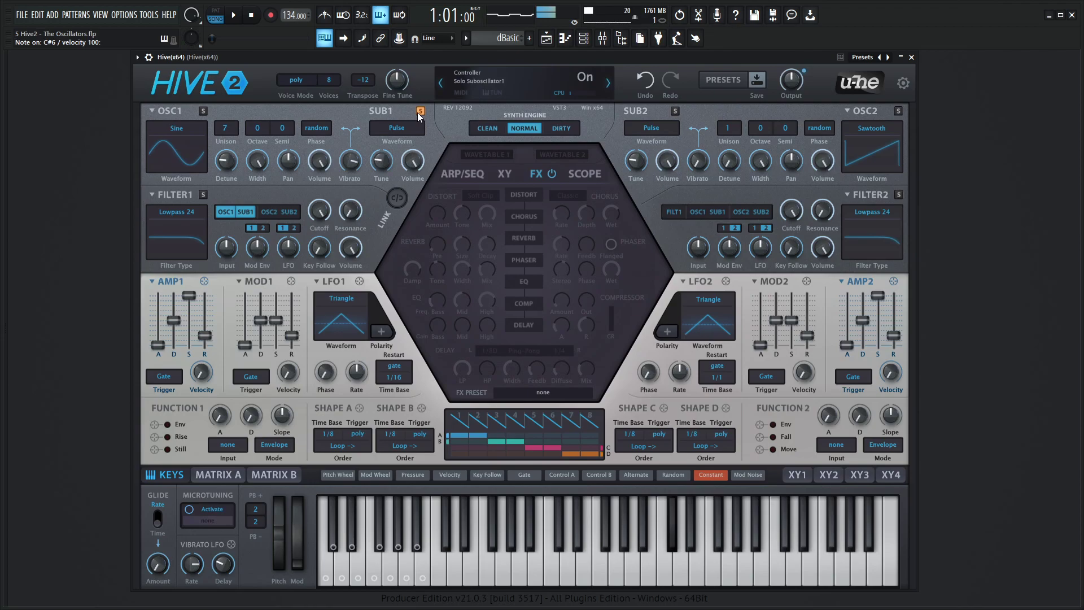
key(q)
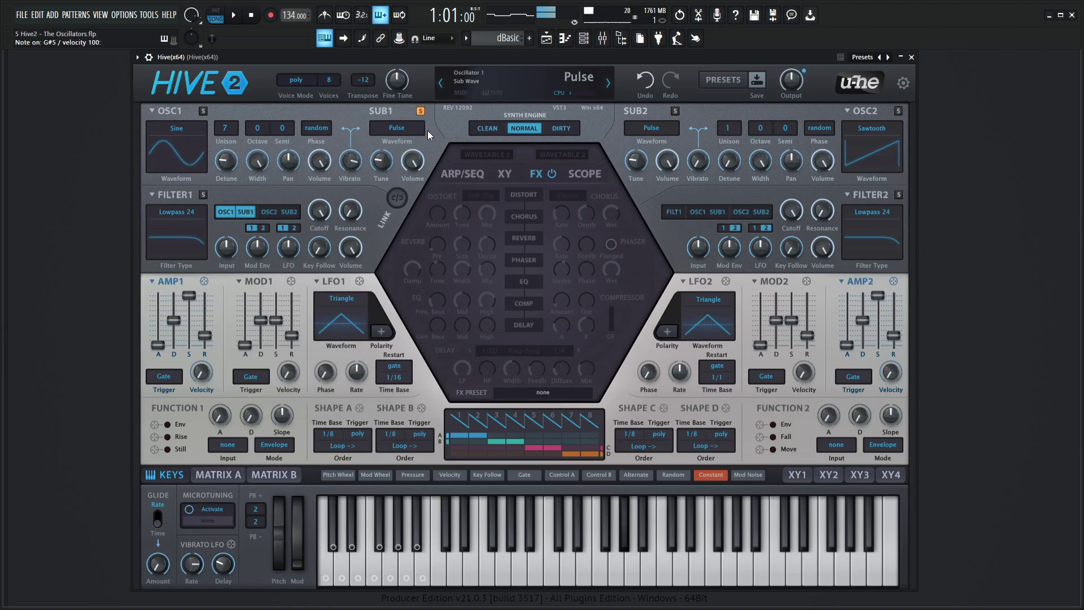
click(421, 111)
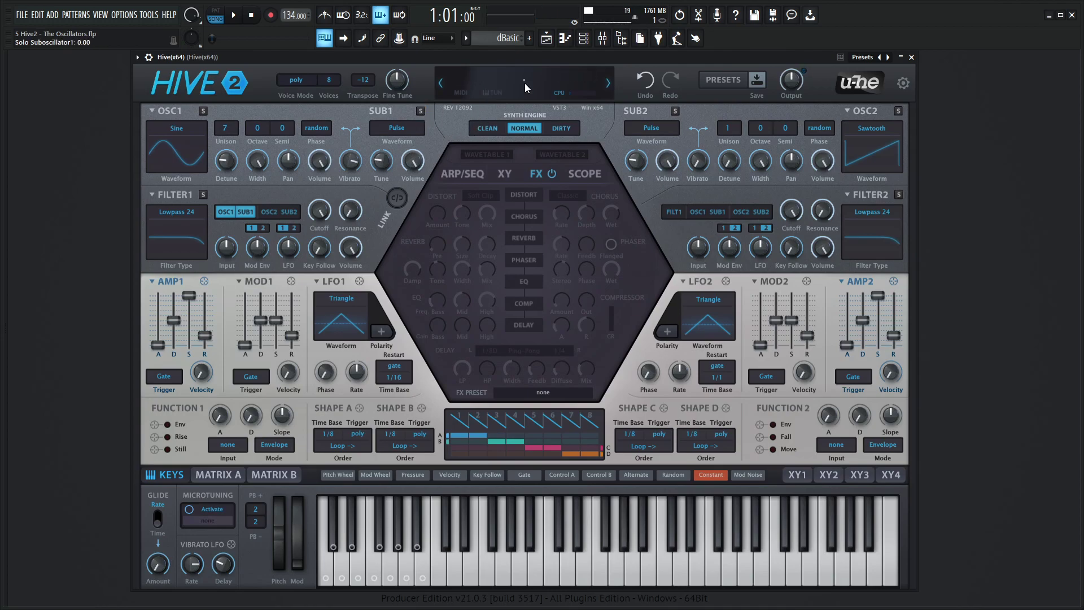
Reset the patch to init and play a run of test notes on oscillator 1
right_click(507, 80)
click(515, 85)
key(q)
key(6)
key(7)
key(h)
key(v)
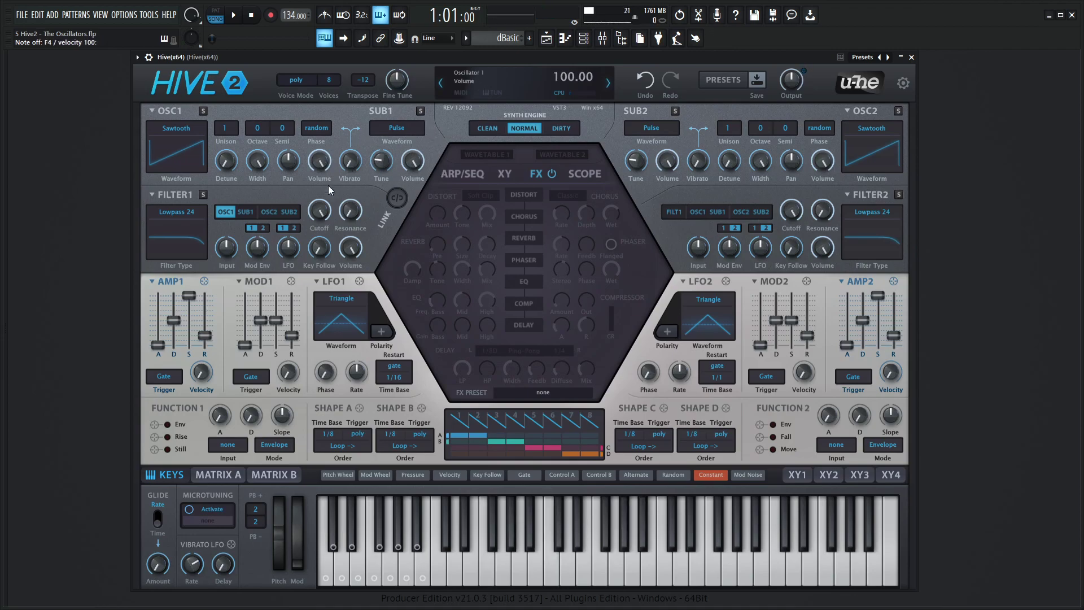
Feed filter 1 from sub-oscillator 1 only, audition changes to its tune, and reset the patch to init
click(247, 212)
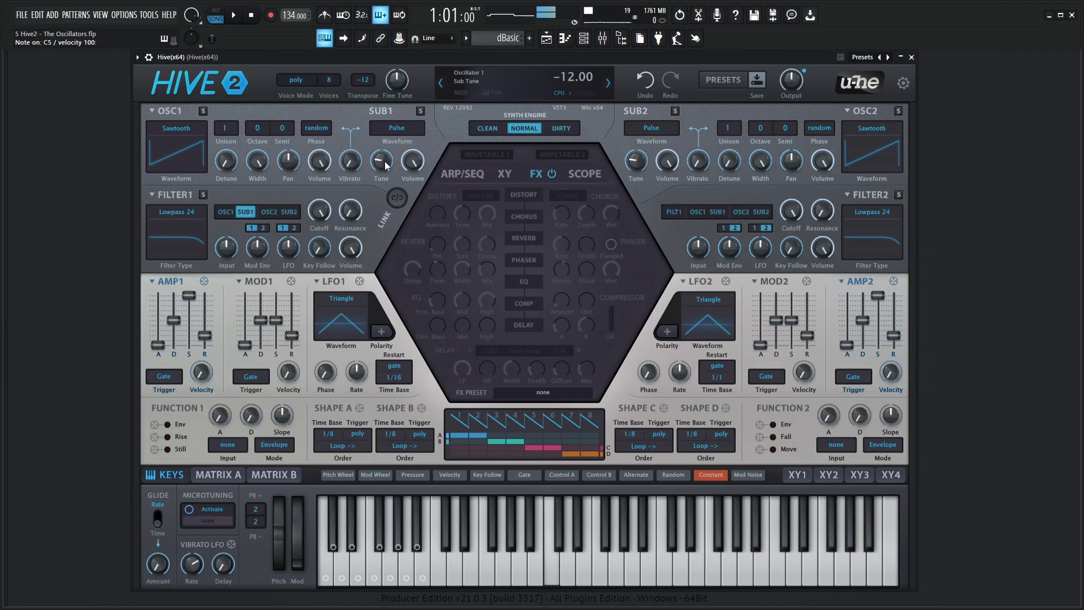
drag(384, 171, 391, 312)
right_click(541, 77)
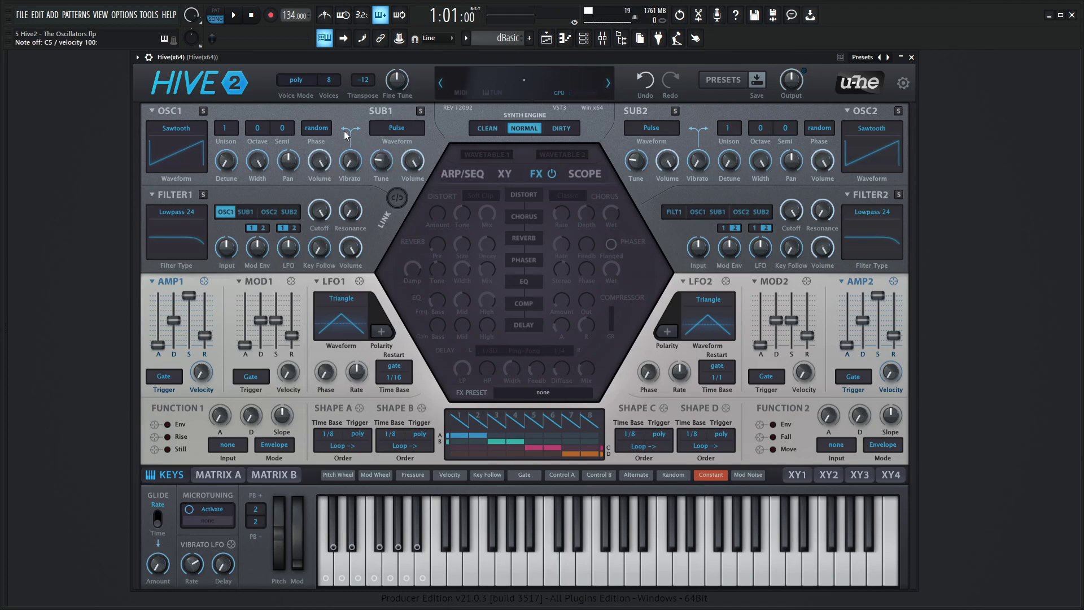
Try different octave settings on oscillator 1, down to -2, and return the octave to 0
click(260, 128)
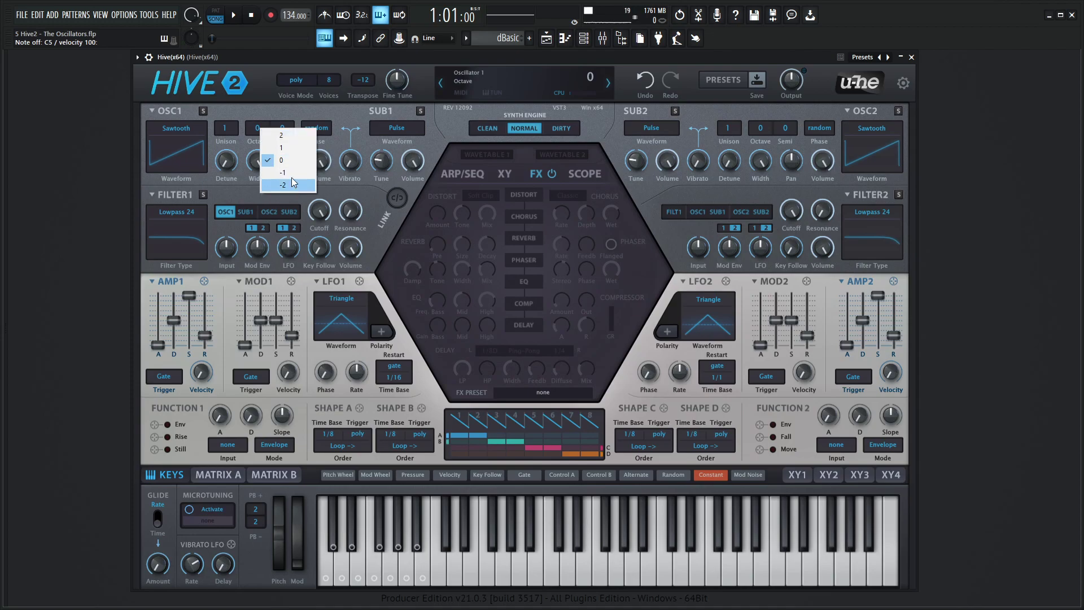
click(252, 100)
click(257, 128)
scroll(258, 128, down, 1)
scroll(261, 136, up, 3)
scroll(261, 135, down, 1)
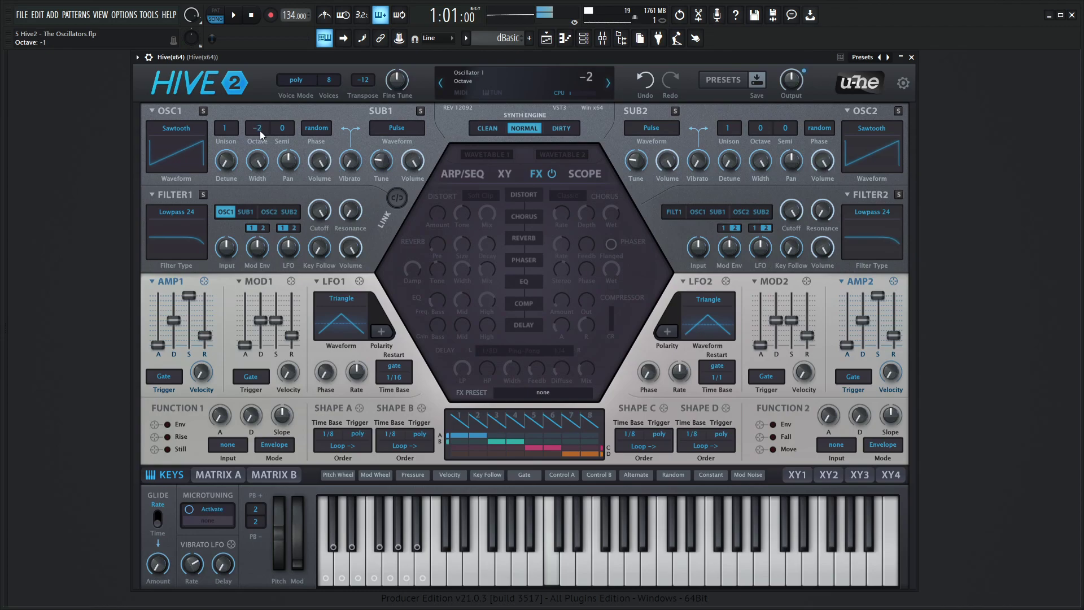
Review oscillator 1's semitone range and play a few test notes without changing the value
click(284, 132)
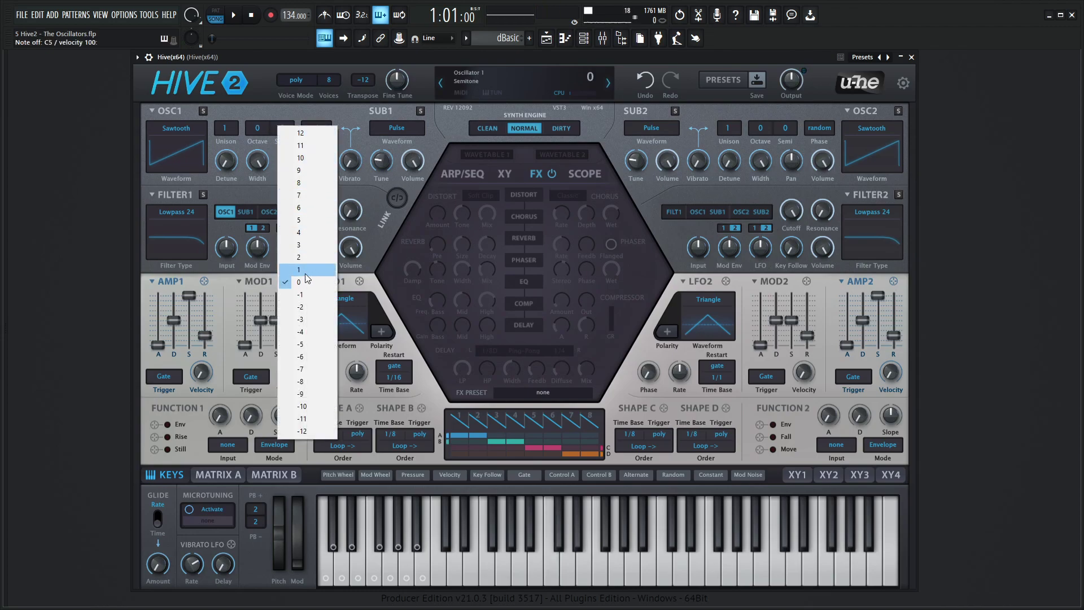
click(318, 108)
key(j)
key(q)
key(h)
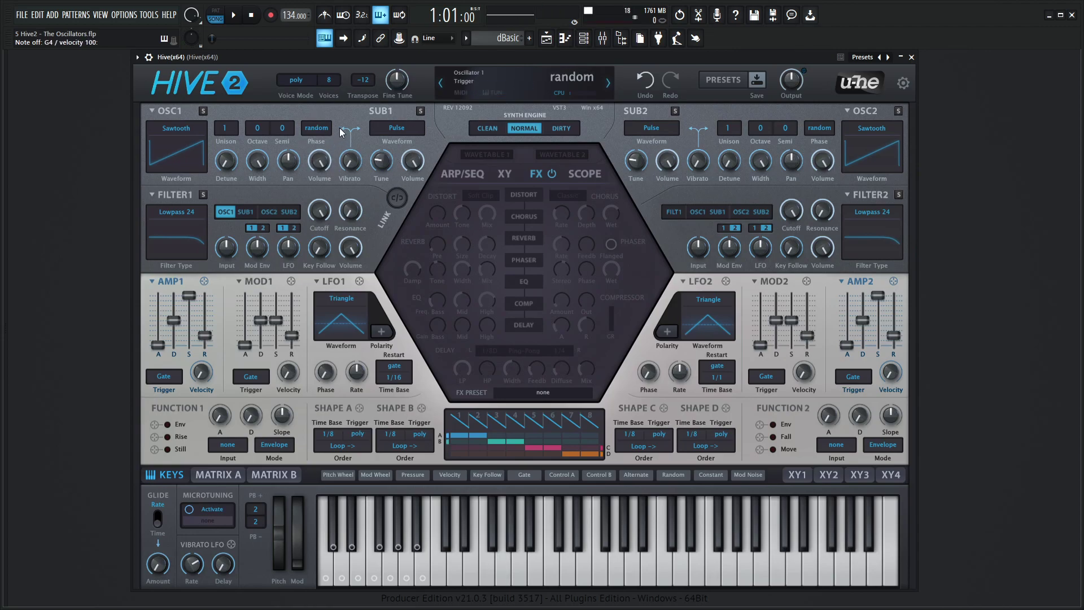
Review oscillator 1's phase modes, audition repeated notes with random phase, and set the phase to reset
click(316, 128)
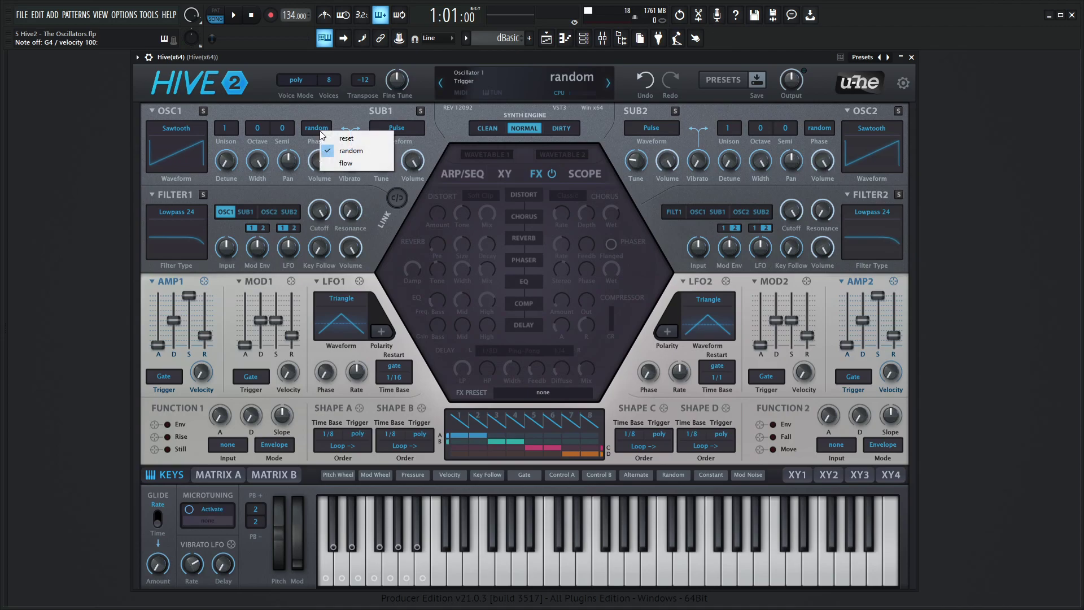
click(343, 111)
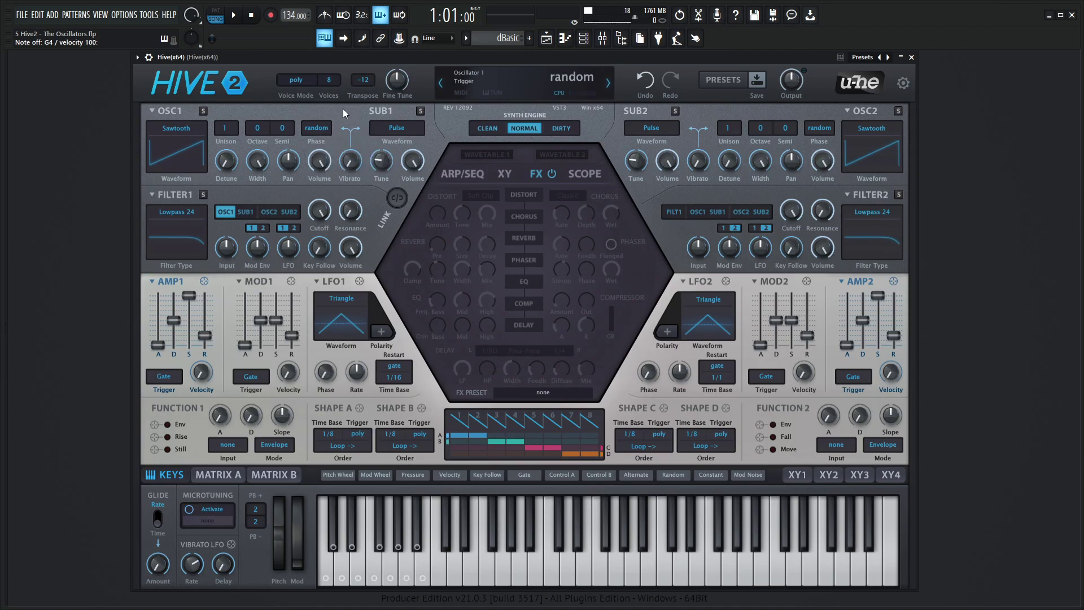
key(q)
key(q)
key(q)
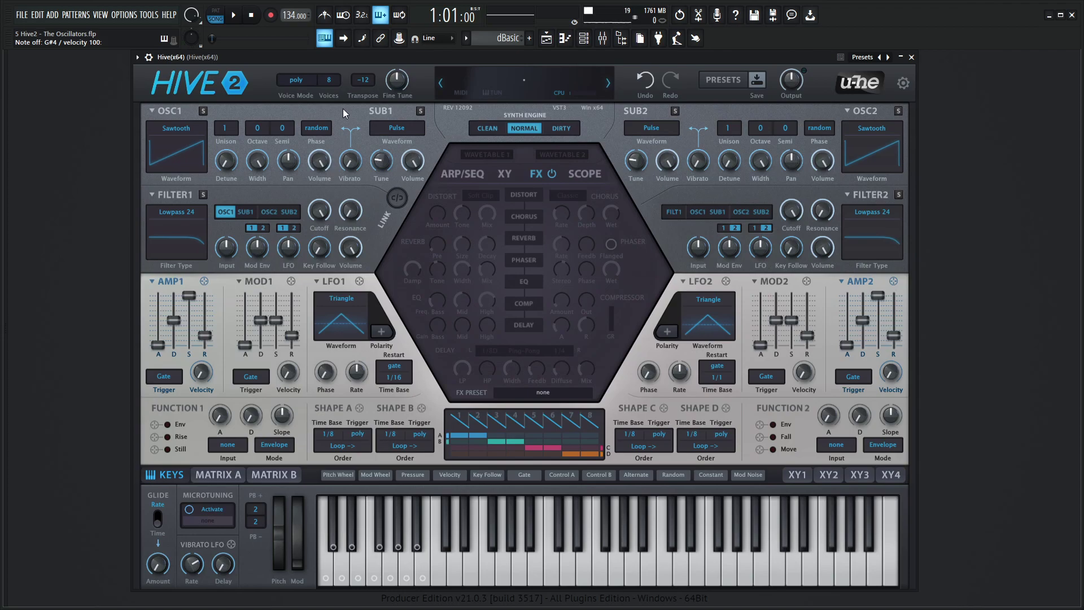
click(322, 130)
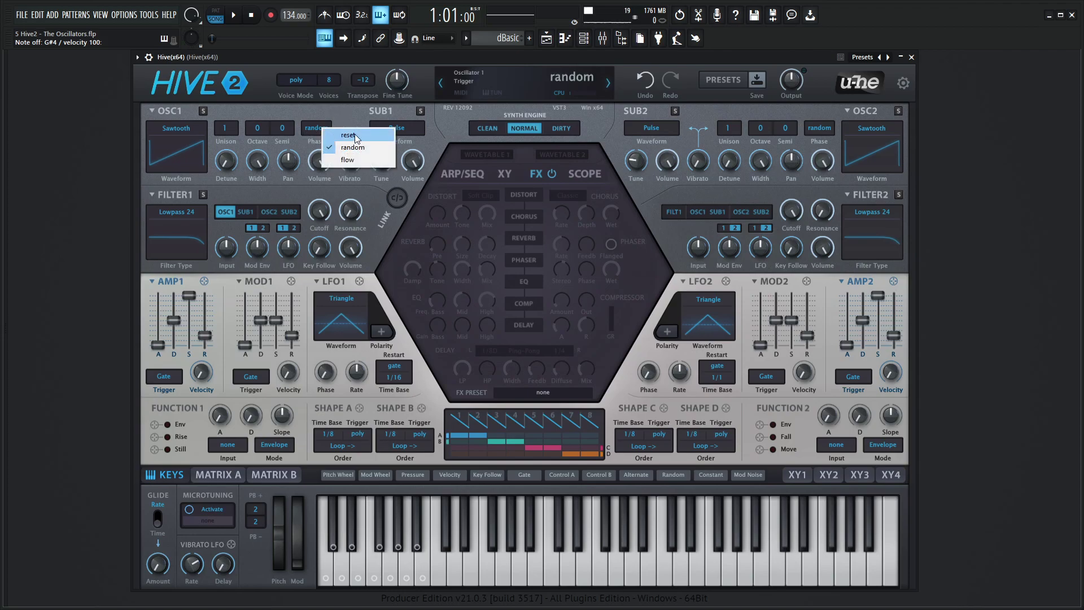
click(349, 136)
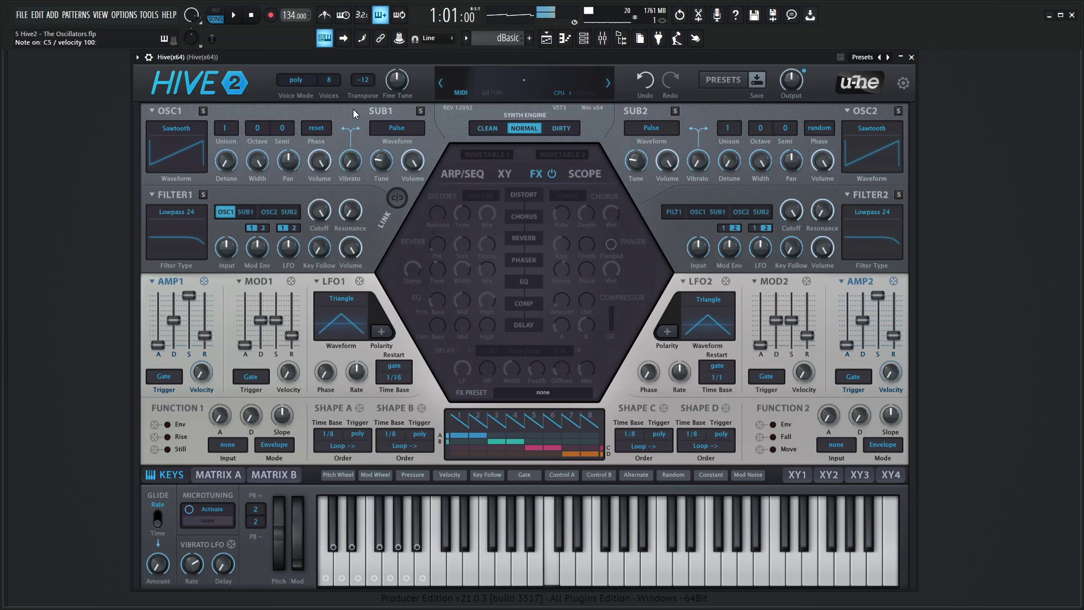
Set oscillator 1's phase mode to flow and audition repeated notes
click(319, 129)
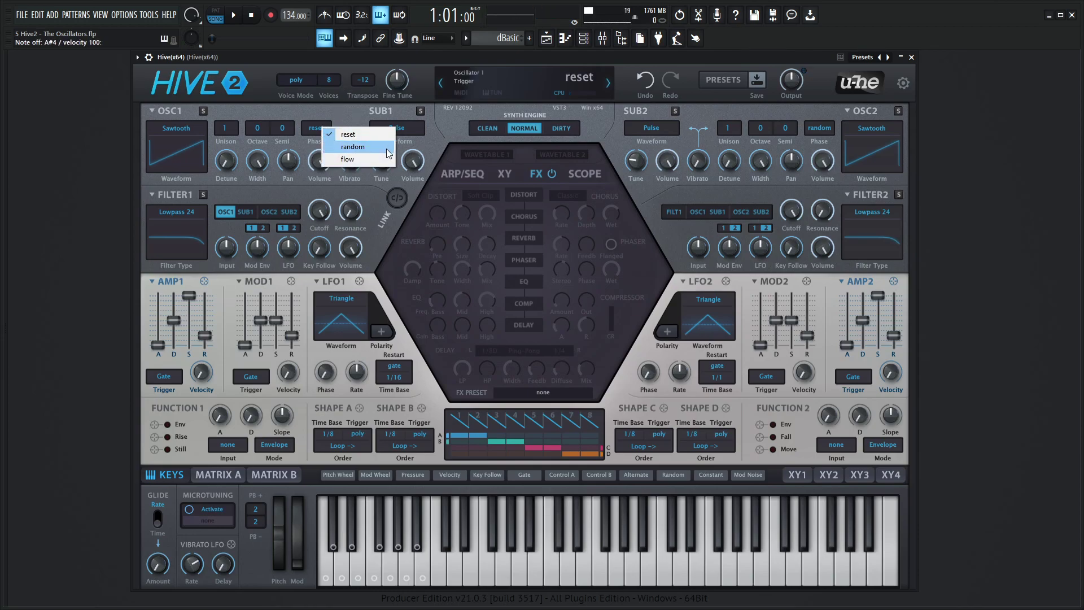
click(351, 160)
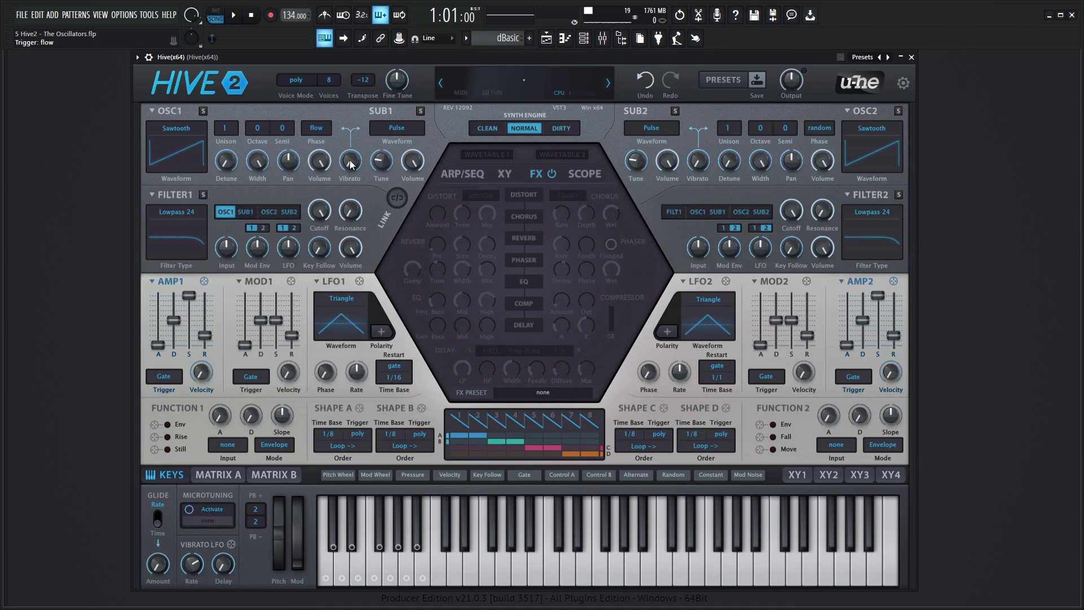
key(q)
key(j)
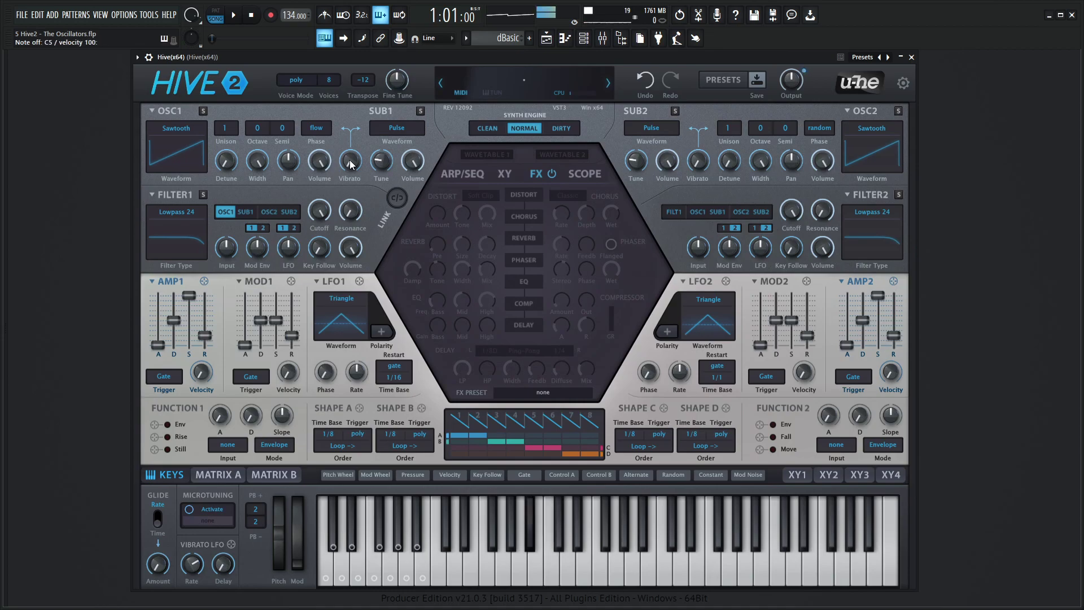
key(q)
key(j)
key(h)
key(v)
key(j)
Reset the patch to init and feed filter 1 from SUB1, OSC2 and SUB2 in addition to OSC1, playing test notes
double_click(515, 84)
click(514, 81)
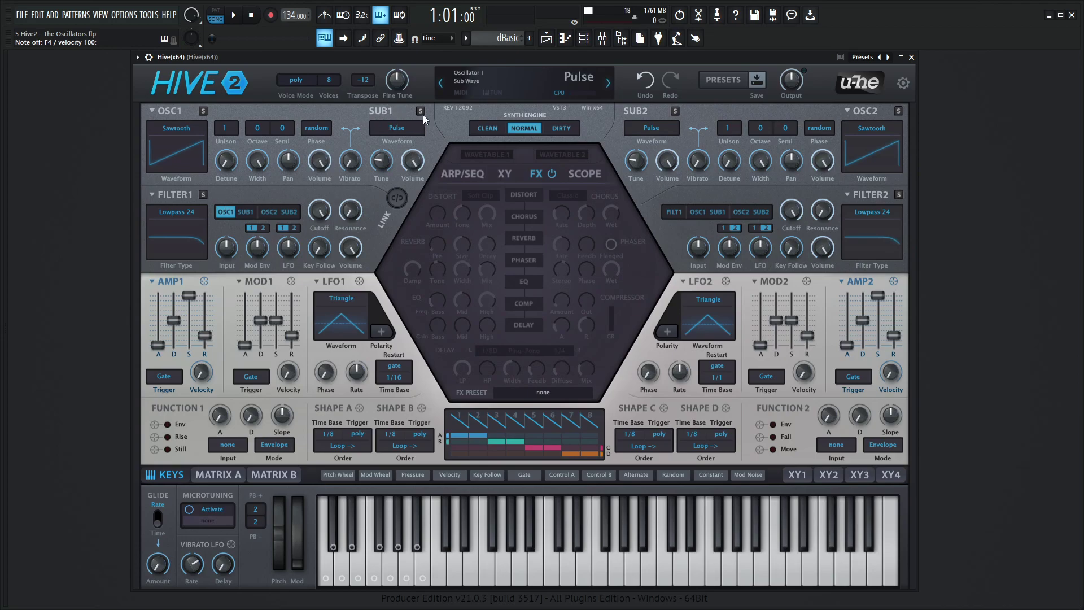
click(250, 214)
key(h)
key(v)
key(j)
key(h)
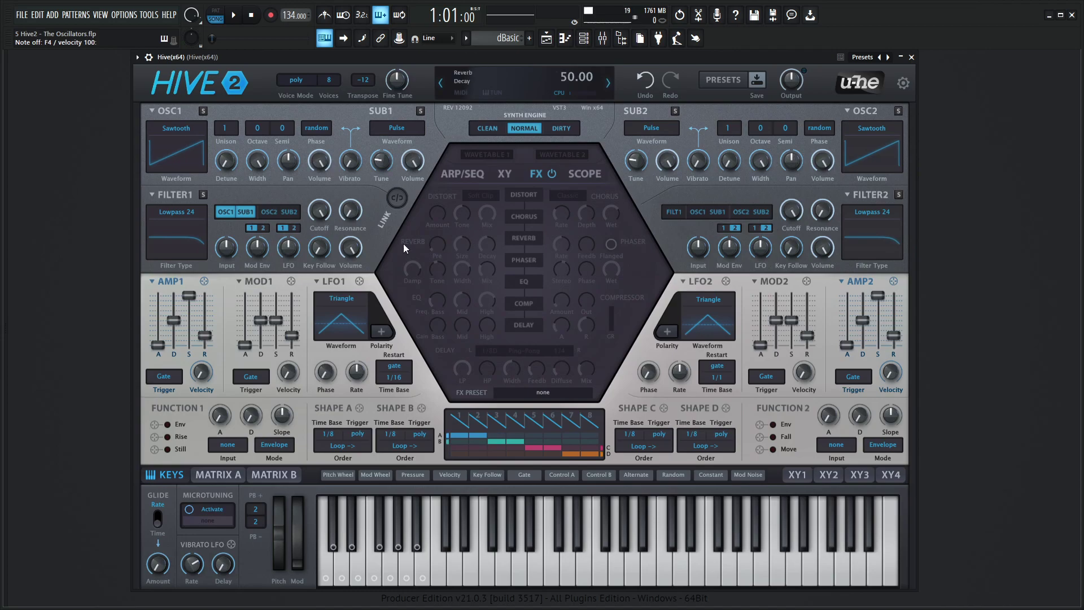
click(269, 211)
click(289, 212)
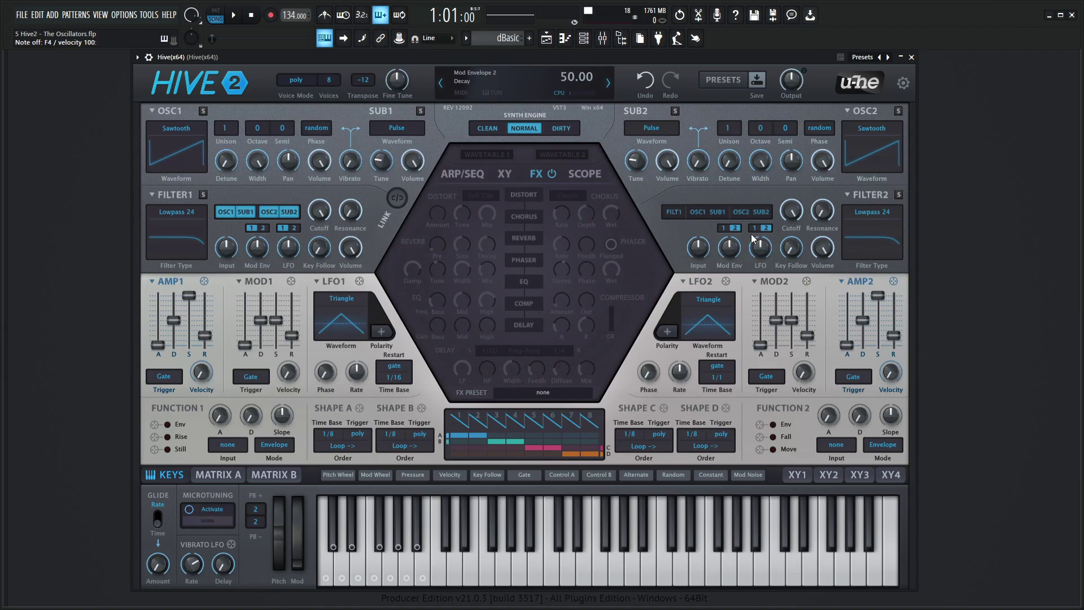
Feed filter 2 from filter 1, turn down filter 1's volume, and audition the routing with test notes
click(673, 214)
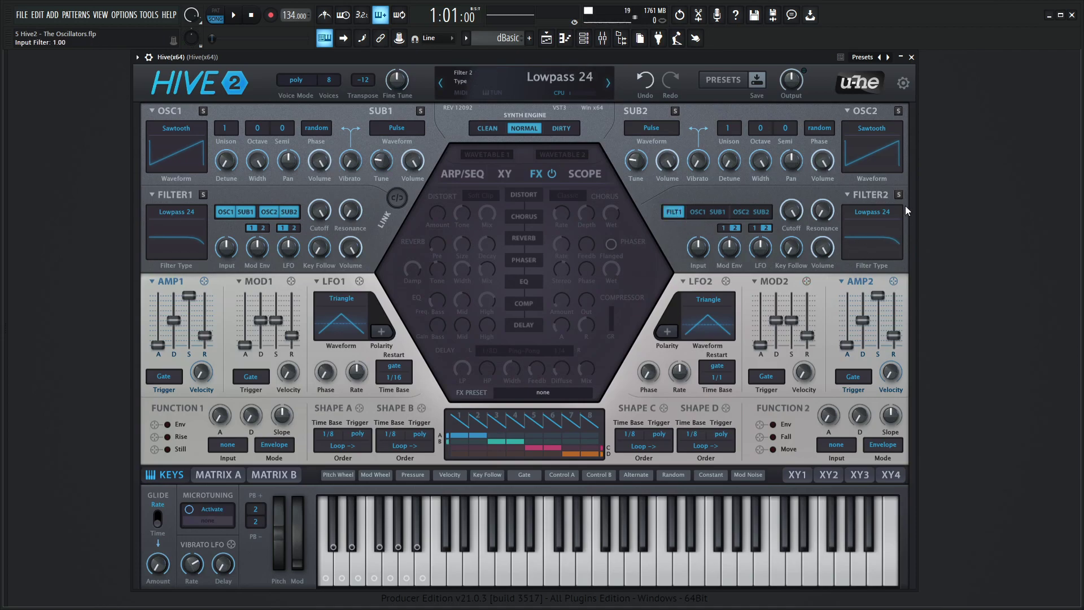
drag(357, 250, 384, 445)
key(q)
key(j)
key(q)
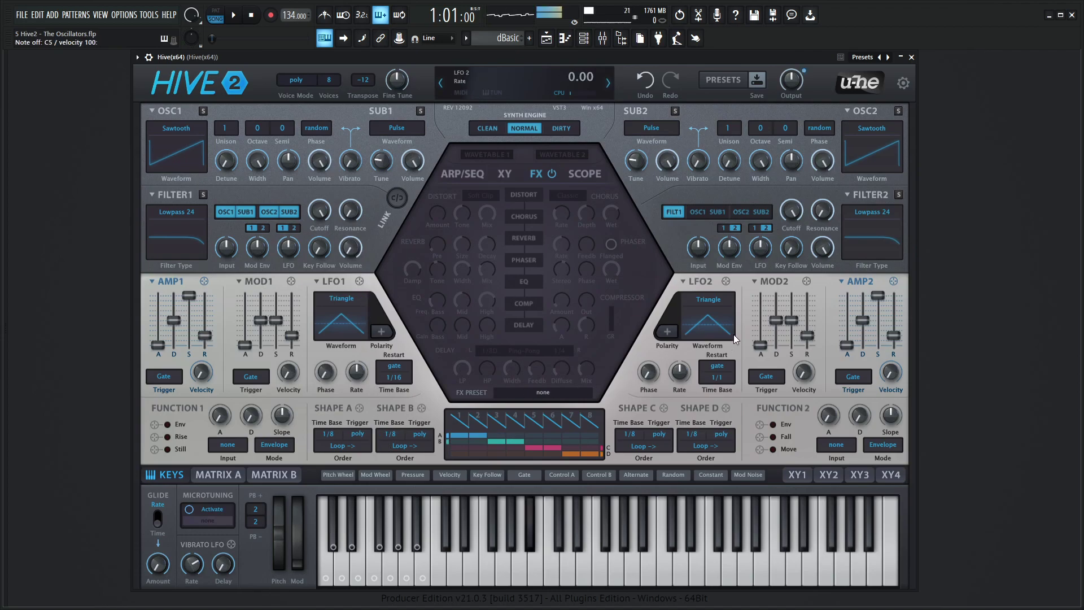
key(h)
key(j)
key(q)
key(h)
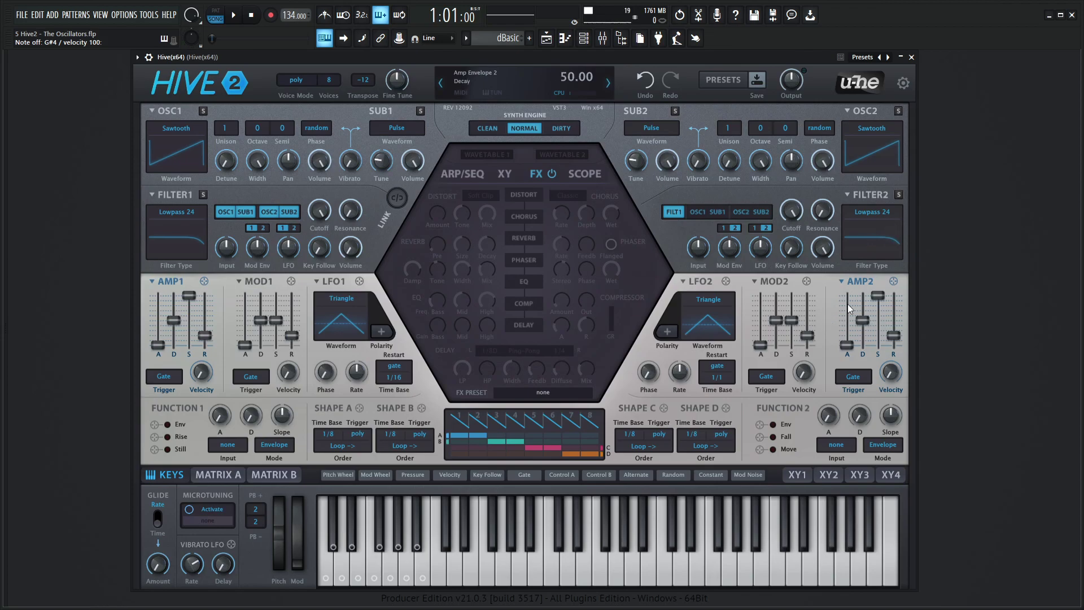
Try Amp Envelope 2's release at 69 and 30 with test notes, and reset the patch to init
drag(894, 336, 895, 308)
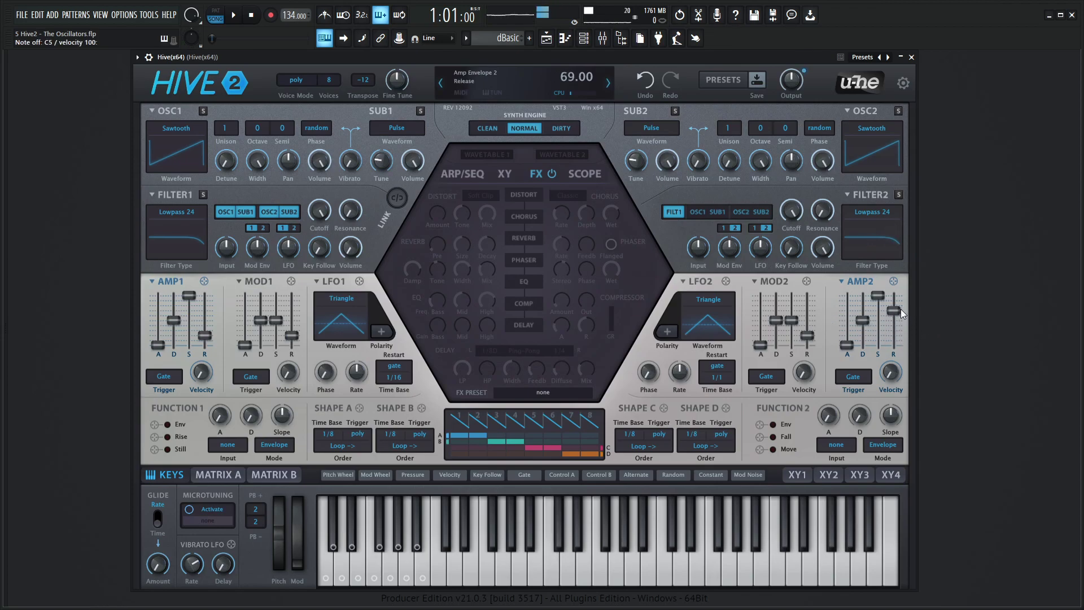
drag(901, 314, 897, 334)
key(j)
key(h)
key(v)
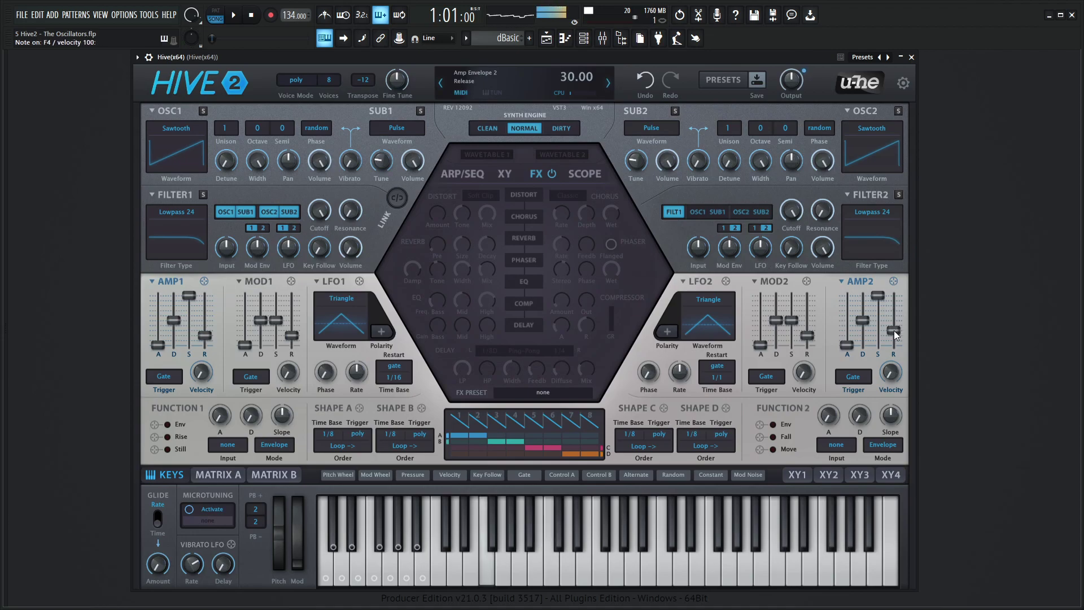
click(571, 75)
click(574, 86)
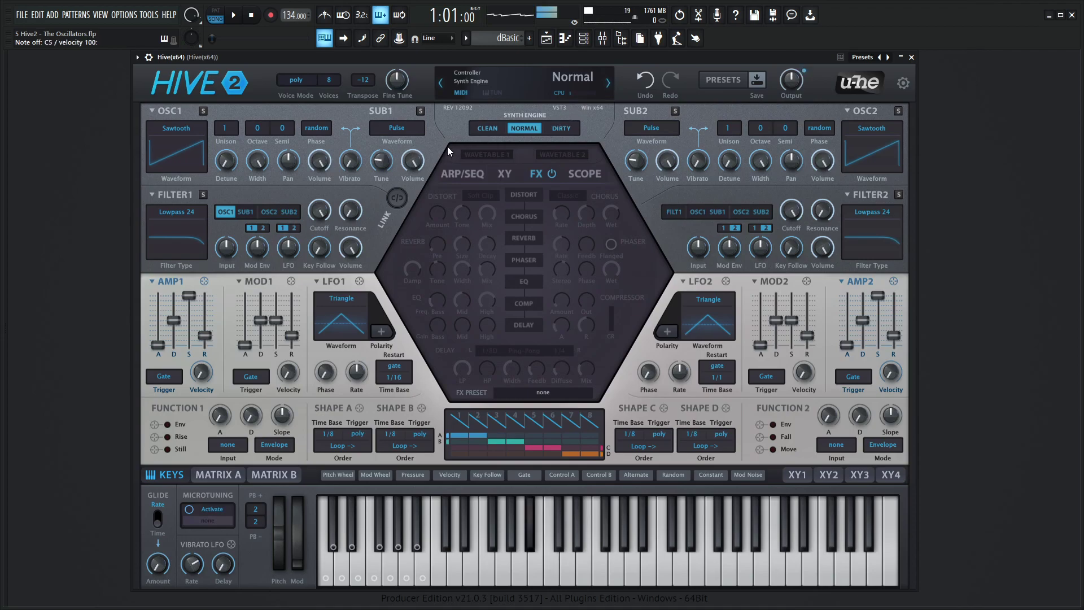
Set oscillator 1's waveform to Pulse and modulate its pulse width from the Constant source, adjusting the modulation depth
click(182, 131)
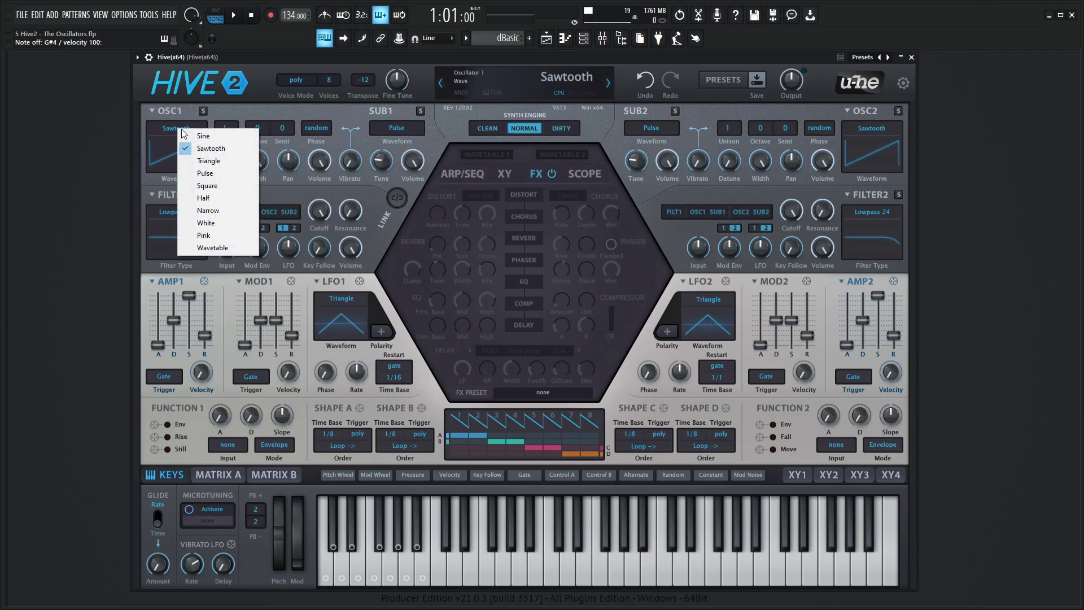
click(212, 173)
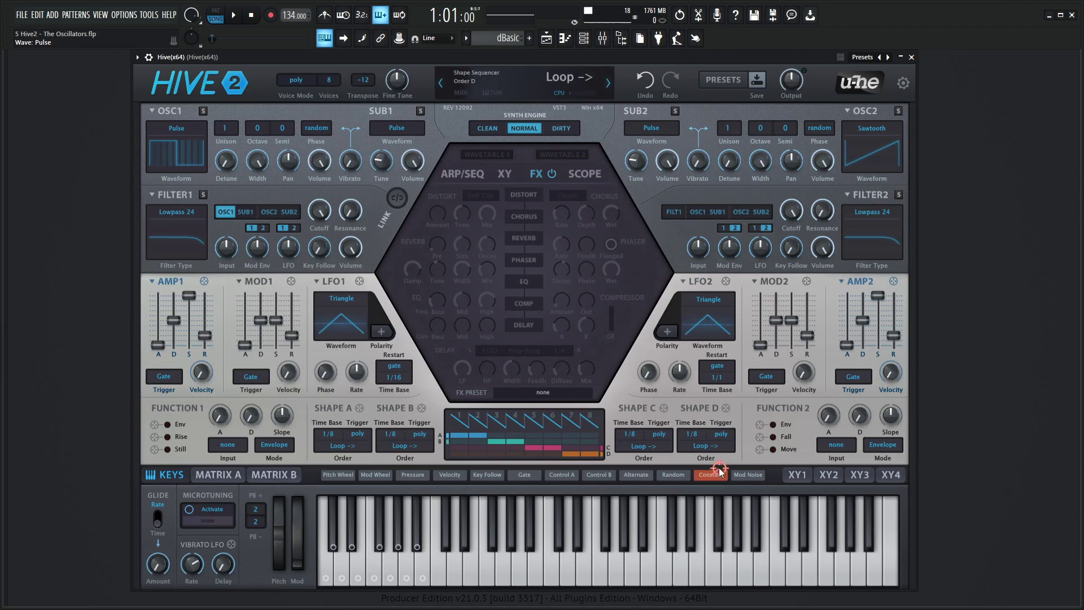
drag(714, 465, 182, 162)
mouse_move(159, 534)
mouse_down()
mouse_move(167, 481)
mouse_move(168, 559)
mouse_move(169, 456)
mouse_move(173, 579)
mouse_move(162, 457)
mouse_move(161, 537)
mouse_up()
Reset the patch to init and set oscillator 1's waveform to Pulse
right_click(513, 75)
click(532, 80)
click(181, 123)
click(209, 167)
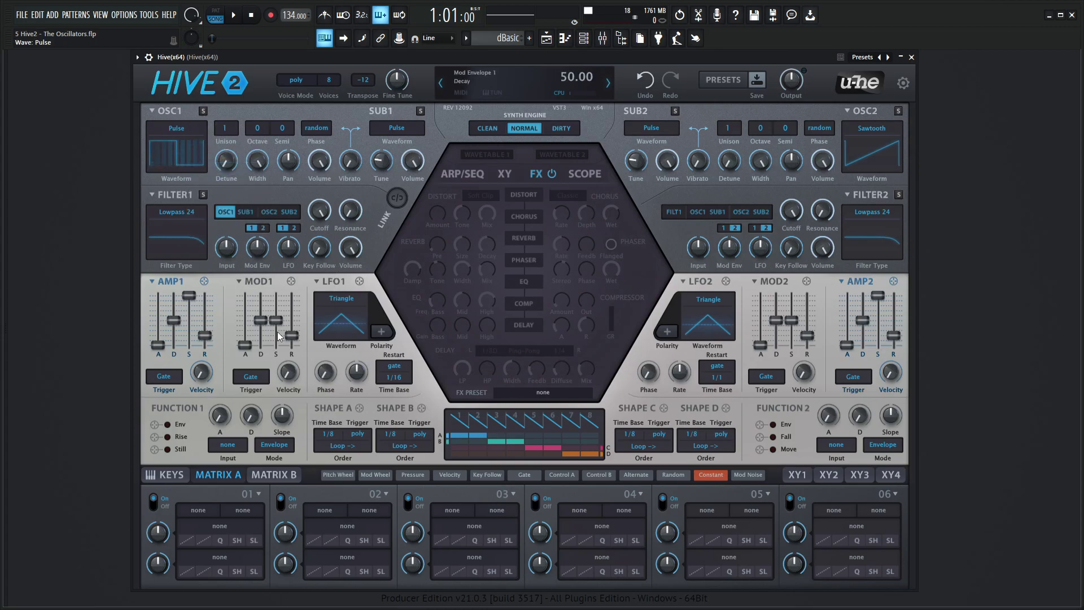
Modulate oscillator 1's pulse width with LFO1 at a positive depth, using a 1/1 time base and sync restart
drag(359, 280, 194, 180)
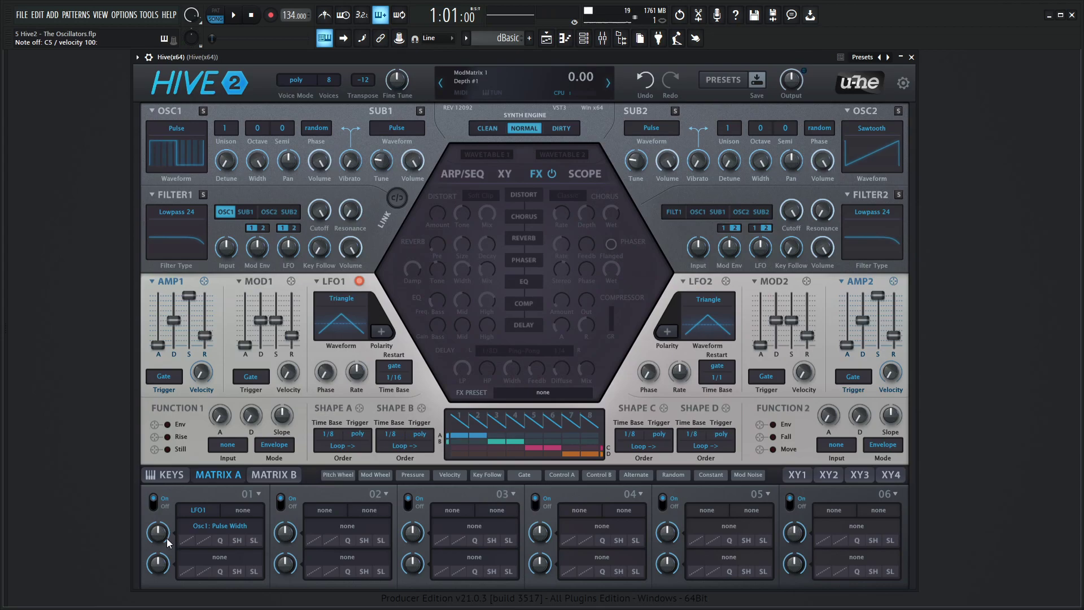
drag(161, 542, 161, 513)
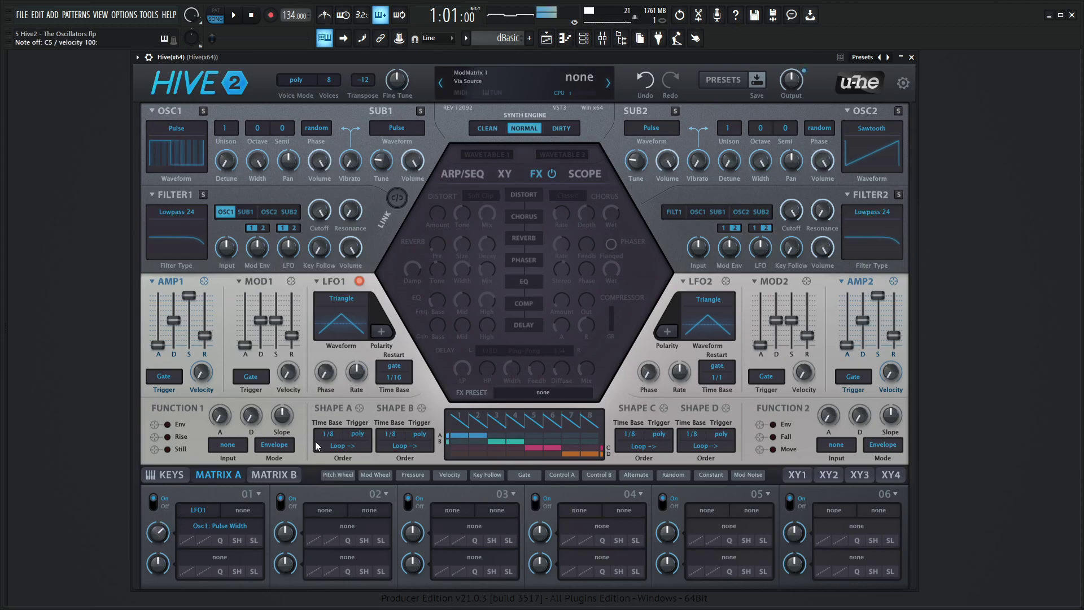
click(394, 377)
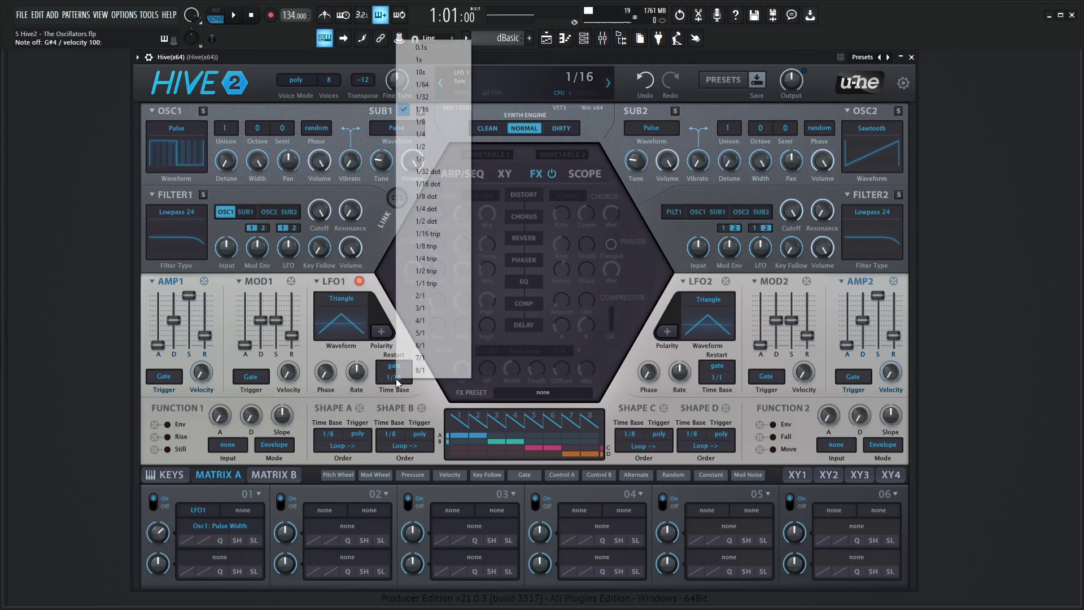
click(432, 148)
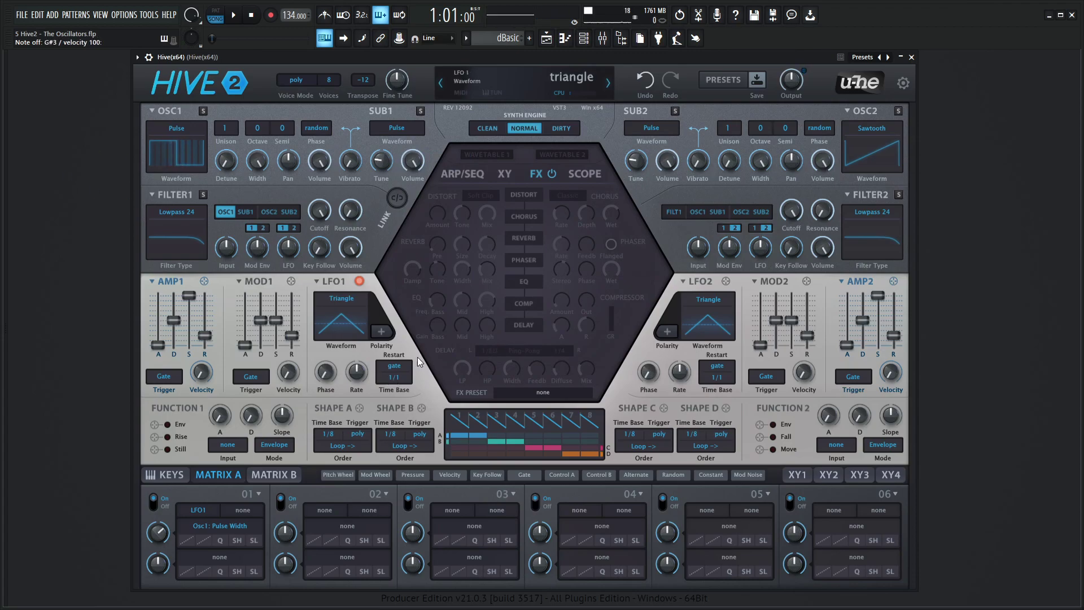
click(394, 371)
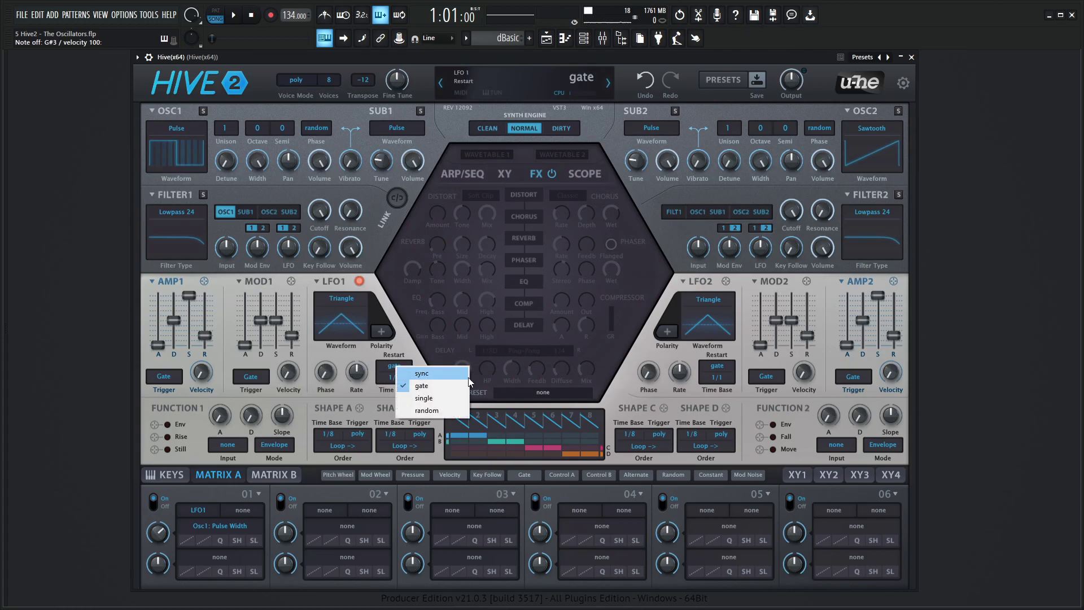
click(457, 377)
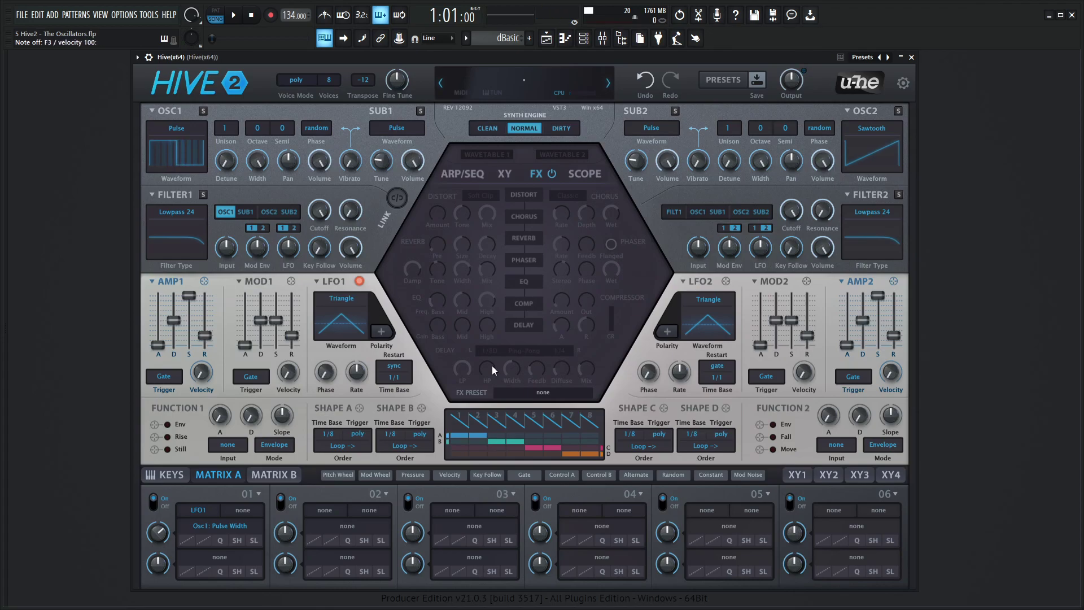
Set oscillator 1's waveform to Wavetable and show the Wavetable 1 editor
click(187, 128)
click(235, 246)
click(482, 155)
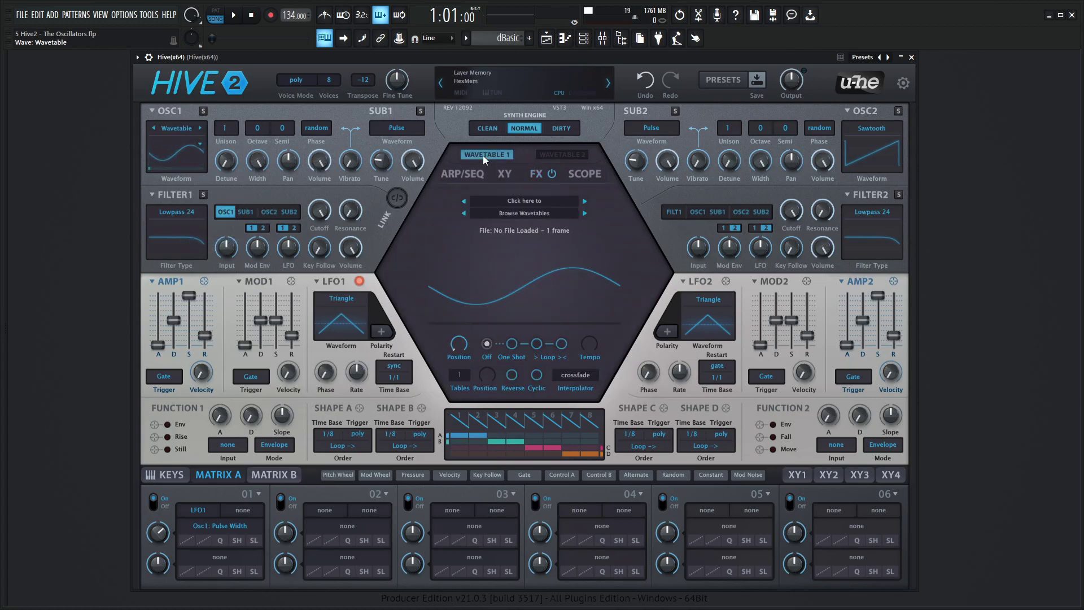